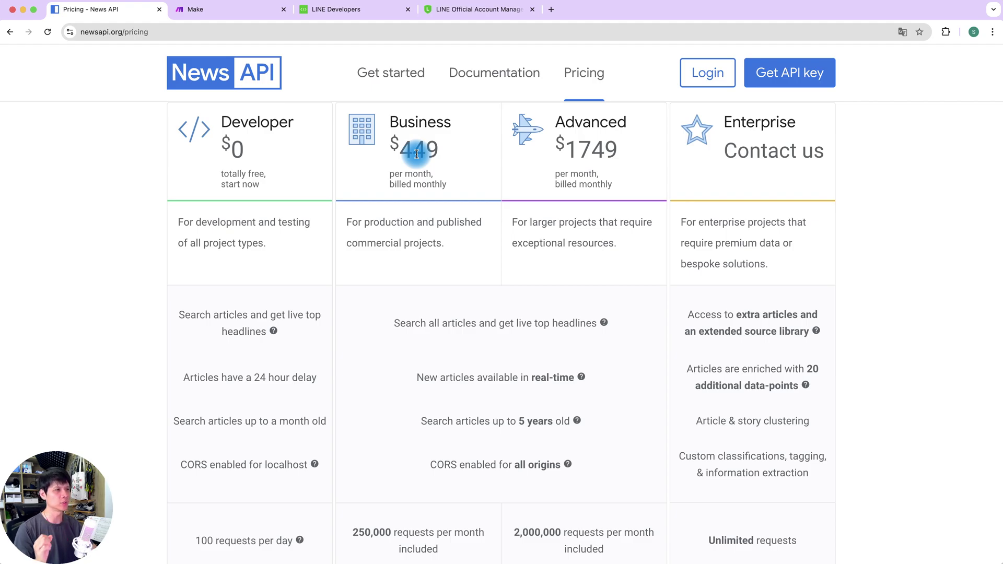
Review the features and request limits of the News API pricing plans.
{"action": "scroll", "coordinate": [437, 280], "scroll_direction": "down", "scroll_amount": 4}
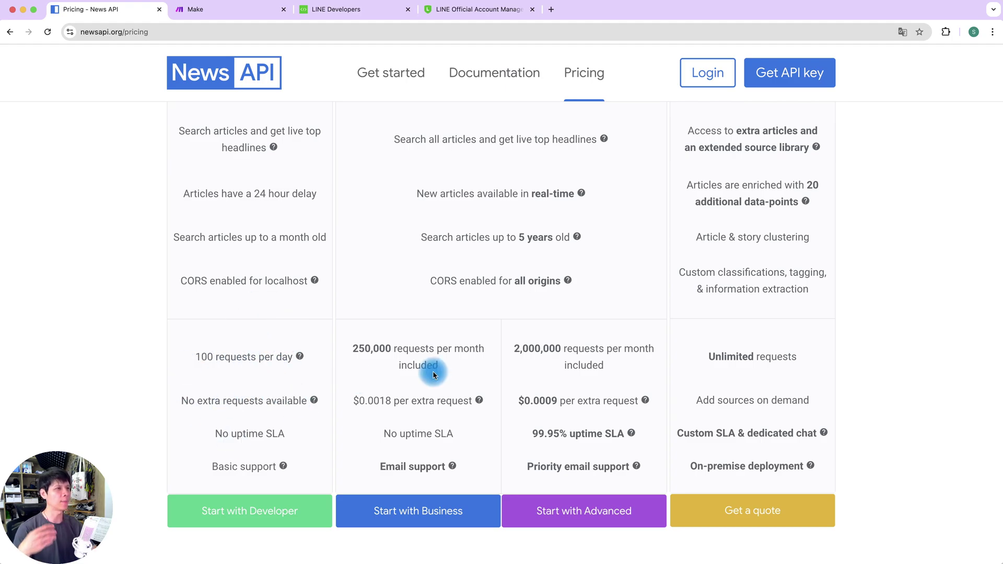
{"action": "scroll", "coordinate": [775, 159], "scroll_direction": "up", "scroll_amount": 7}
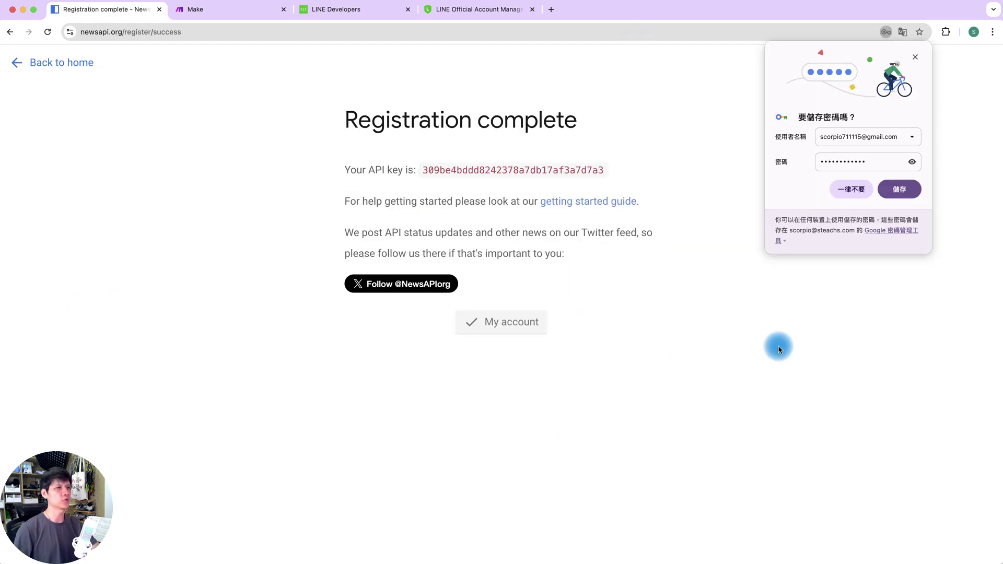
Dismiss the browser's save-password prompt and open the News API home page to view its sample requests.
{"action": "left_click", "coordinate": [744, 346]}
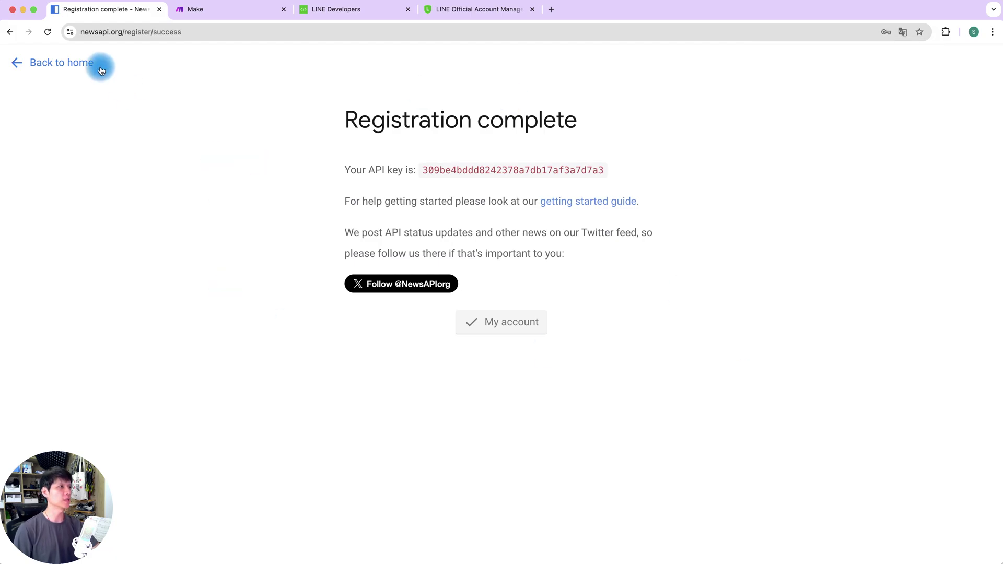
{"action": "left_click", "coordinate": [78, 62]}
{"action": "scroll", "coordinate": [490, 214], "scroll_direction": "down", "scroll_amount": 4}
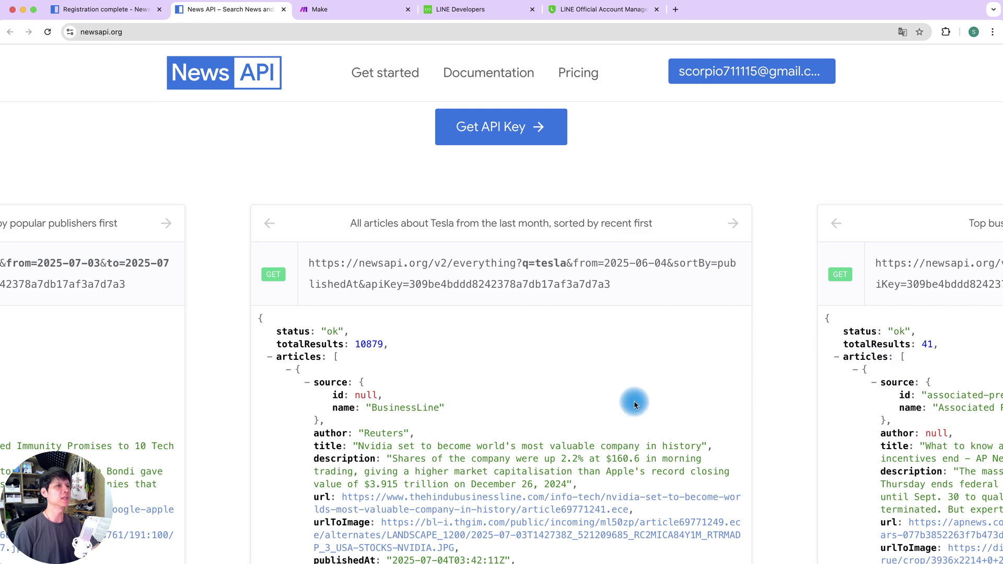
{"action": "scroll", "coordinate": [635, 404], "scroll_direction": "up", "scroll_amount": 4}
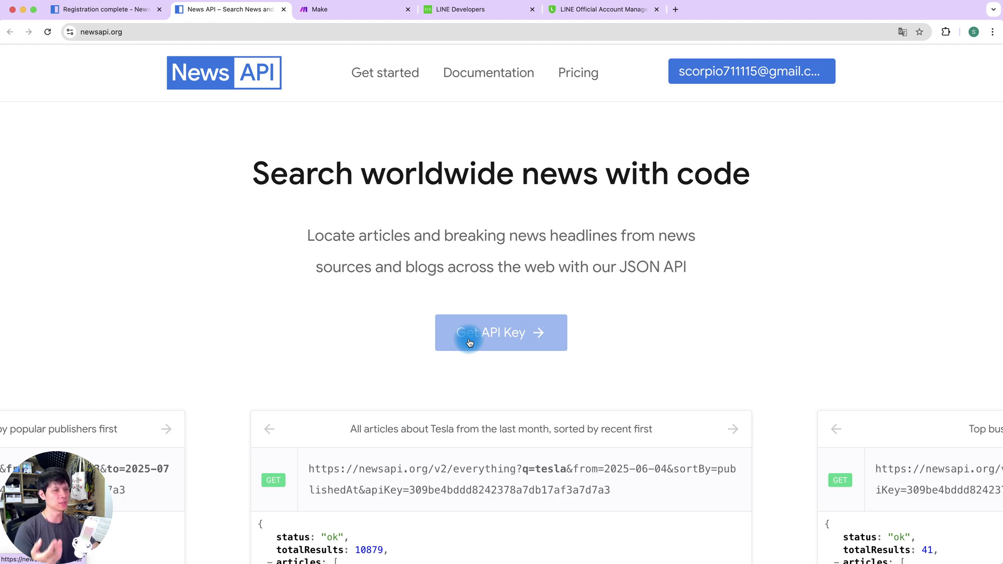
Switch to Make and create a new scenario with the HTTP "Make a request" module as its first module.
{"action": "key", "text": "ctrl+Tab"}
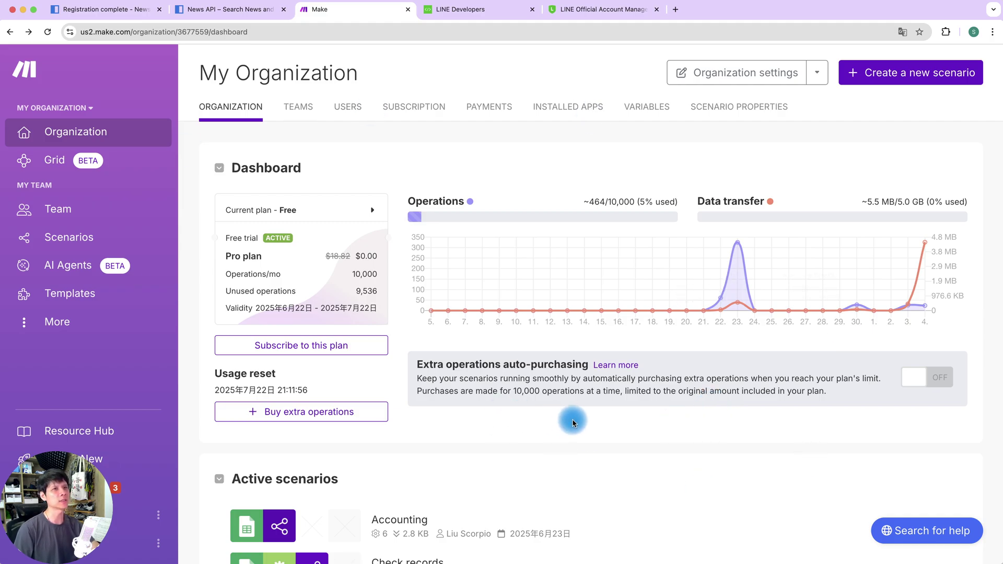
{"action": "left_click", "coordinate": [903, 79]}
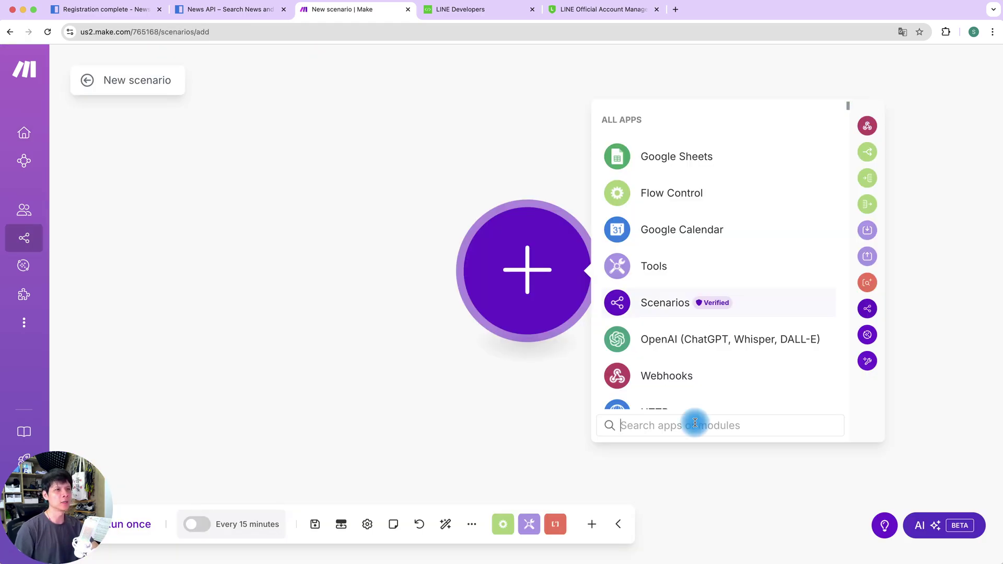
{"action": "type", "text": "http"}
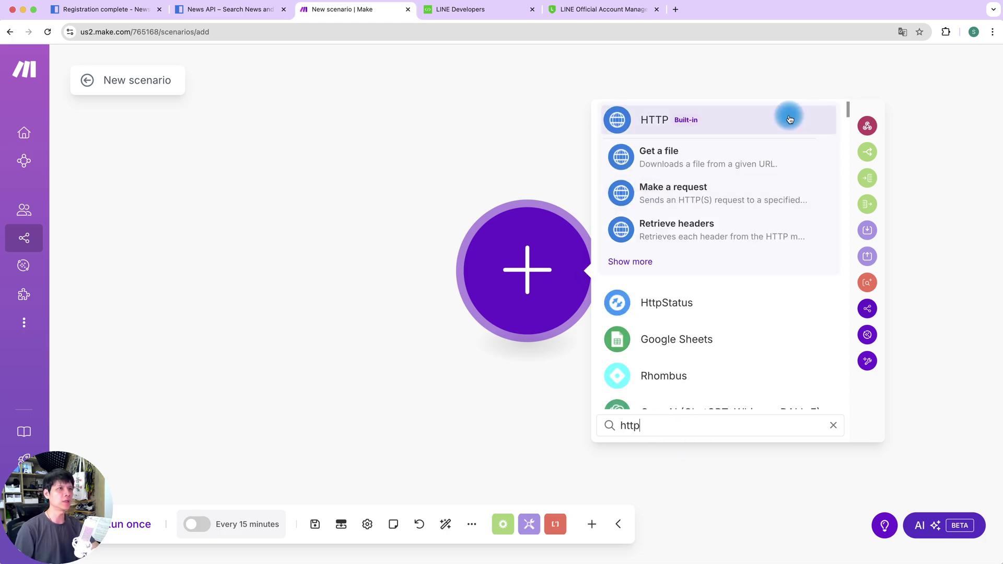
{"action": "left_click", "coordinate": [664, 121]}
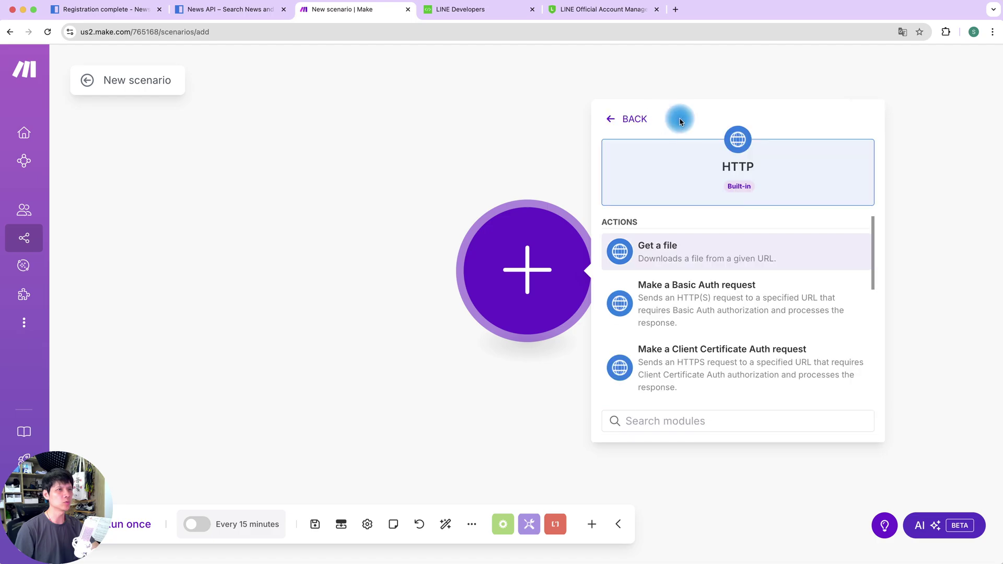
{"action": "scroll", "coordinate": [730, 287], "scroll_direction": "down", "scroll_amount": 5}
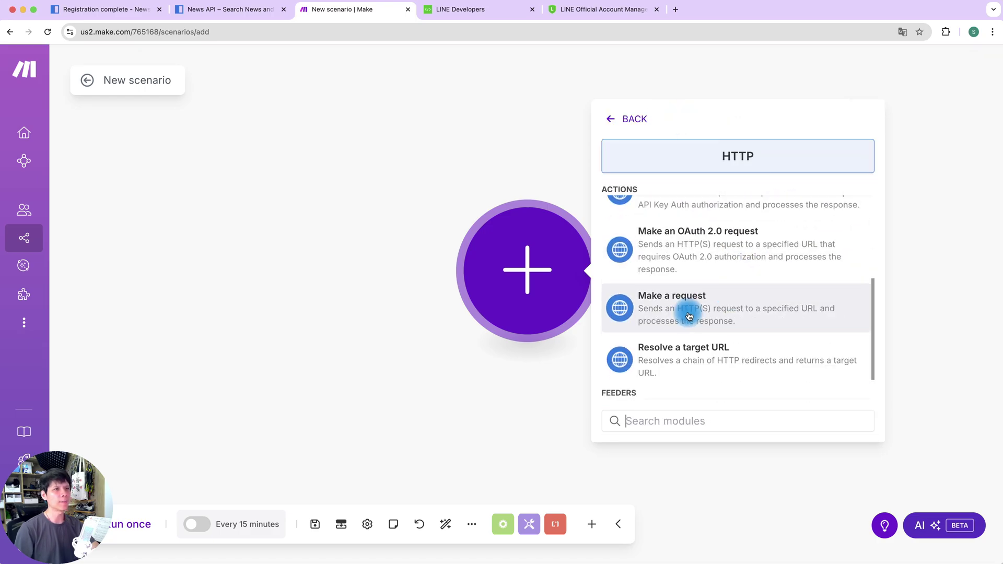
{"action": "left_click", "coordinate": [690, 315]}
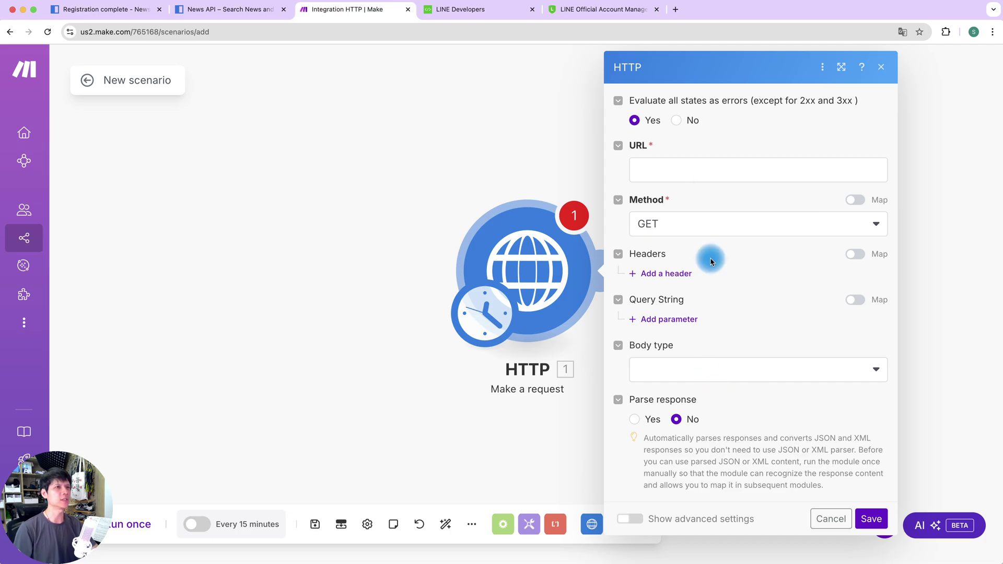
{"action": "left_click", "coordinate": [704, 167]}
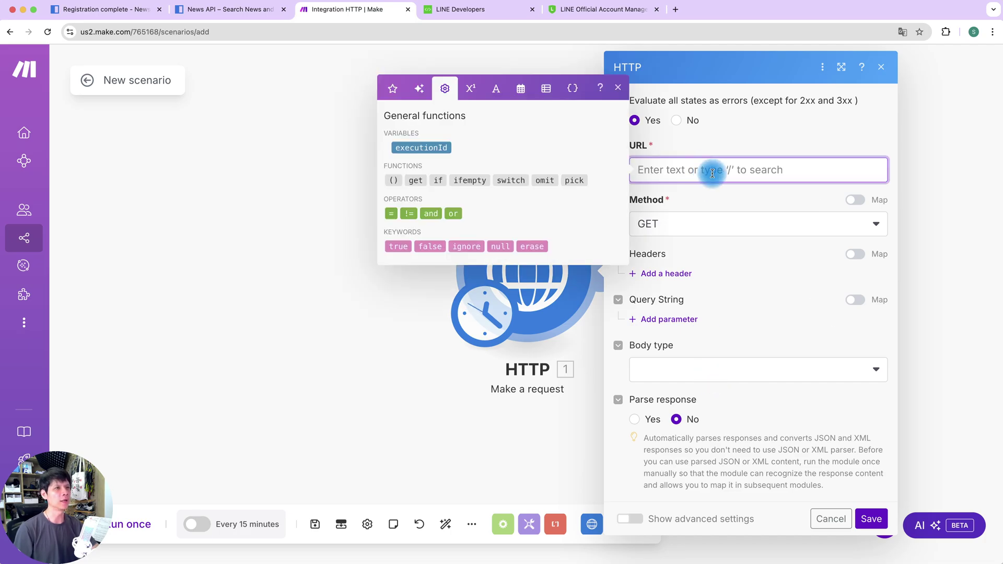
{"action": "left_click", "coordinate": [334, 82]}
{"action": "left_click", "coordinate": [234, 16]}
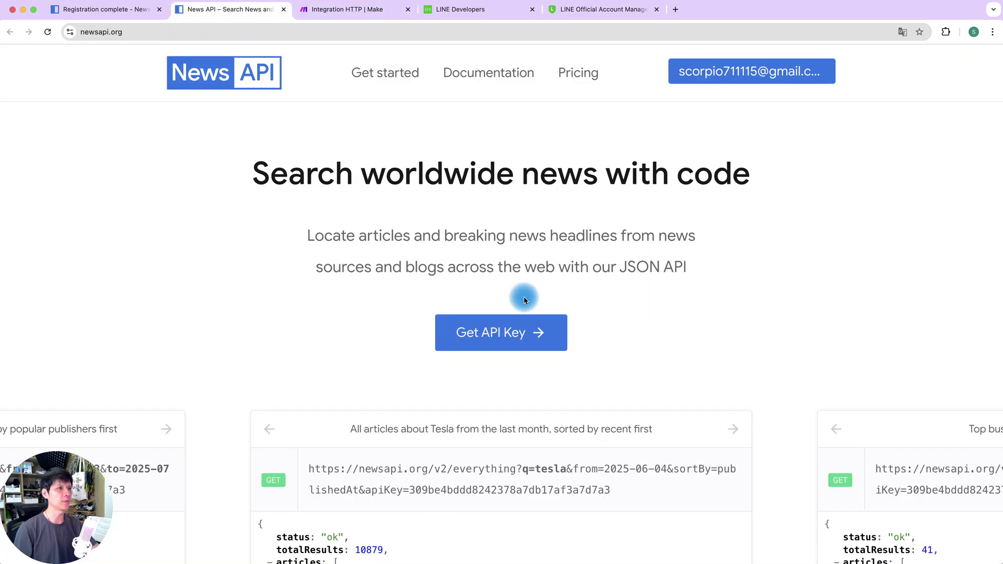
{"action": "scroll", "coordinate": [544, 298], "scroll_direction": "down", "scroll_amount": 3}
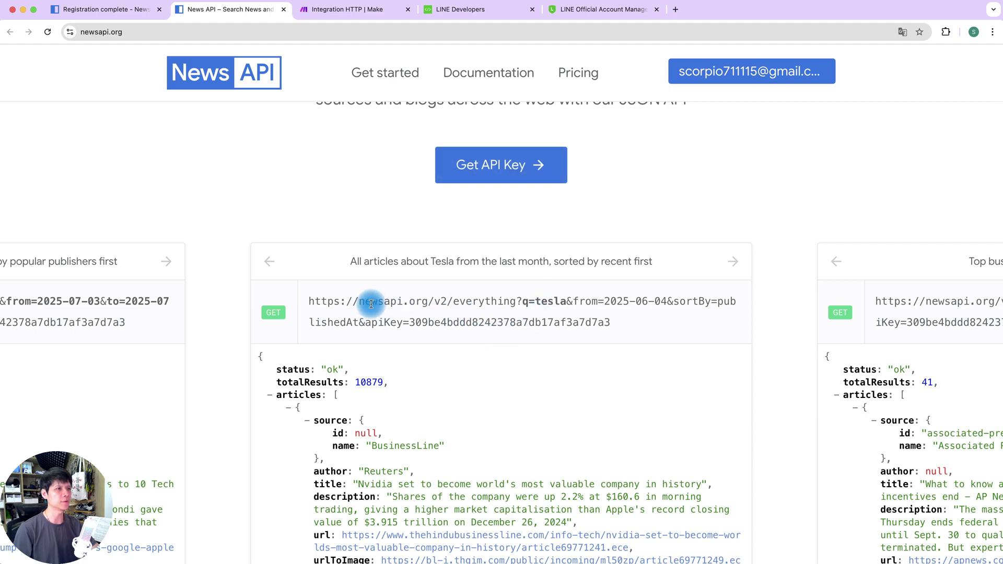
{"action": "left_click_drag", "start_coordinate": [320, 302], "coordinate": [505, 311]}
{"action": "key", "text": "super+c"}
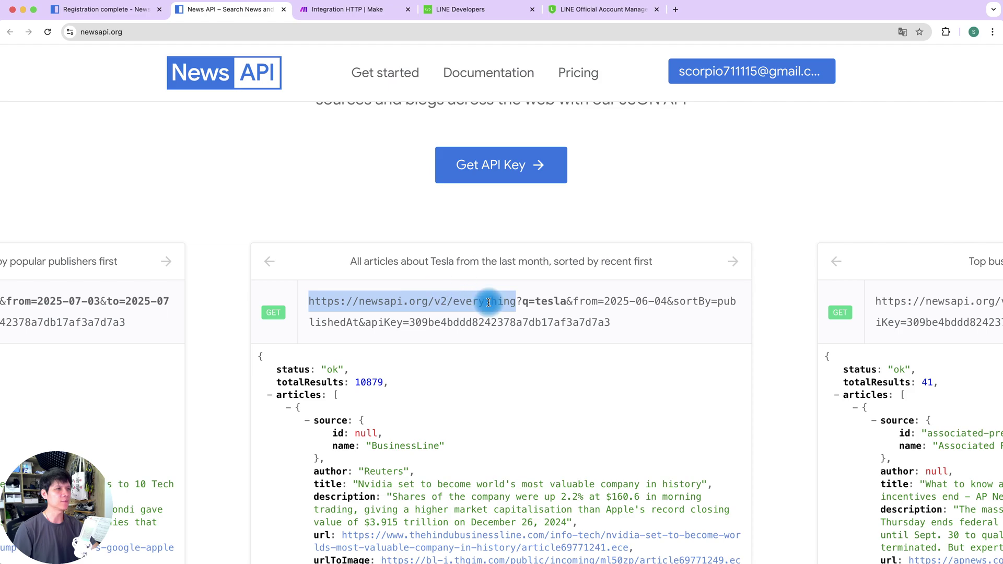
{"action": "left_click", "coordinate": [348, 5]}
{"action": "left_click", "coordinate": [690, 170]}
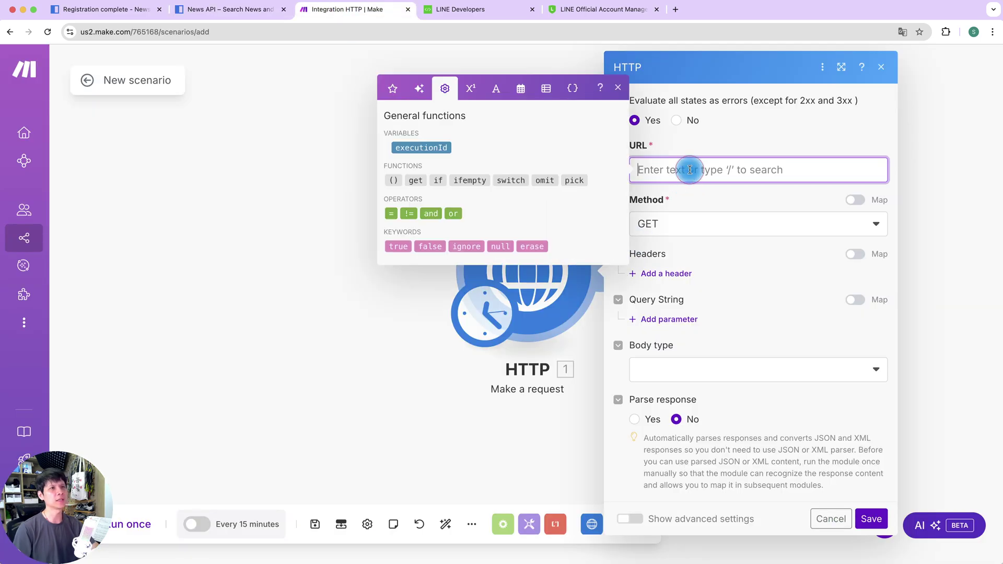
{"action": "key", "text": "super+v"}
{"action": "left_click", "coordinate": [845, 148]}
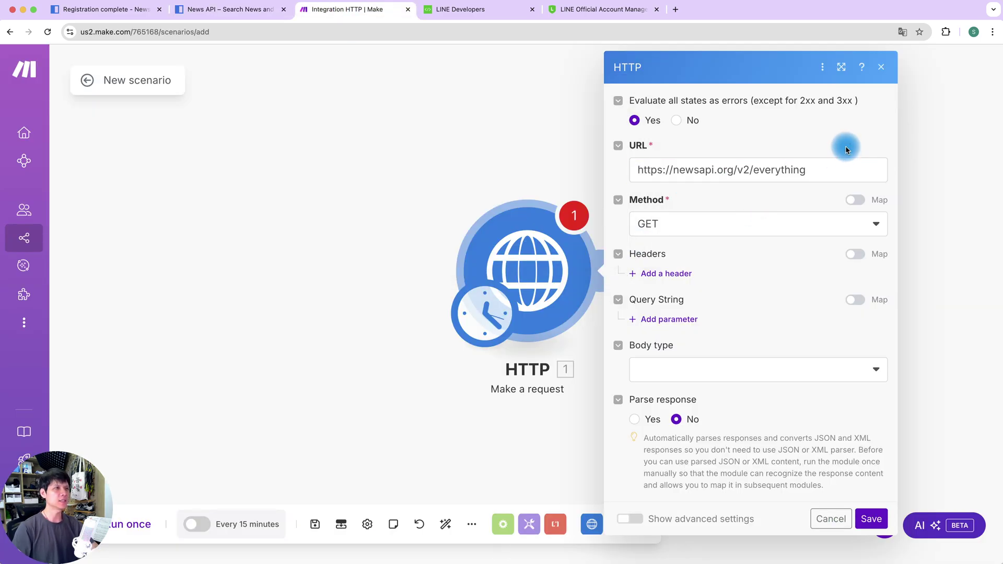
{"action": "left_click_drag", "start_coordinate": [811, 161], "coordinate": [794, 171]}
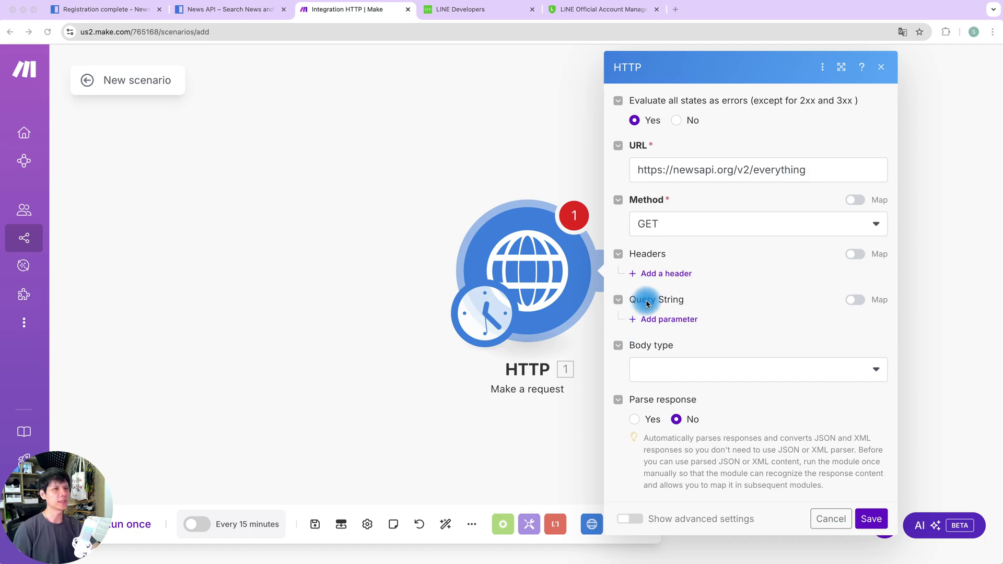
Add a query string parameter named q with the value 台積電 to the HTTP request.
{"action": "left_click", "coordinate": [682, 320]}
{"action": "left_click", "coordinate": [801, 362]}
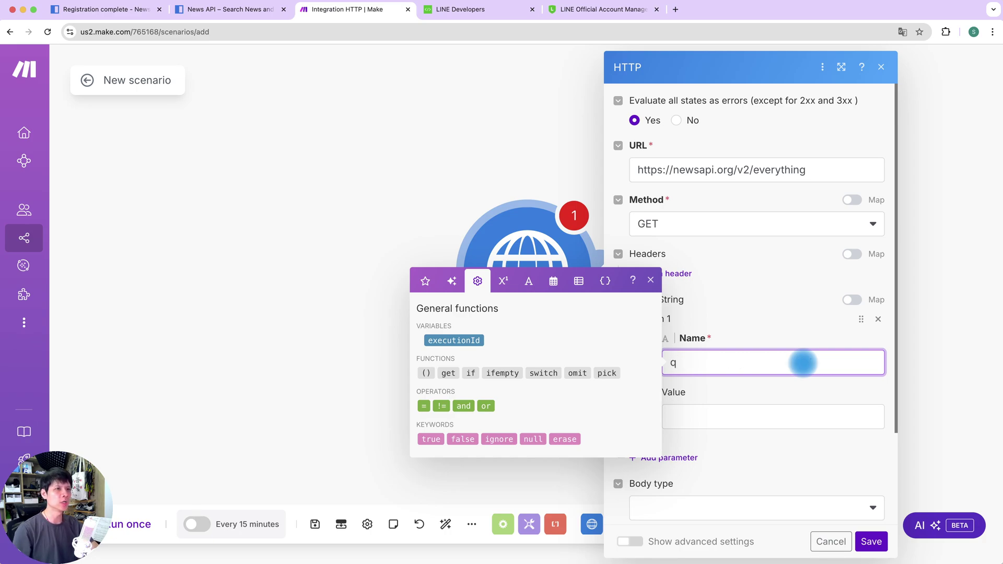
{"action": "left_click", "coordinate": [806, 382]}
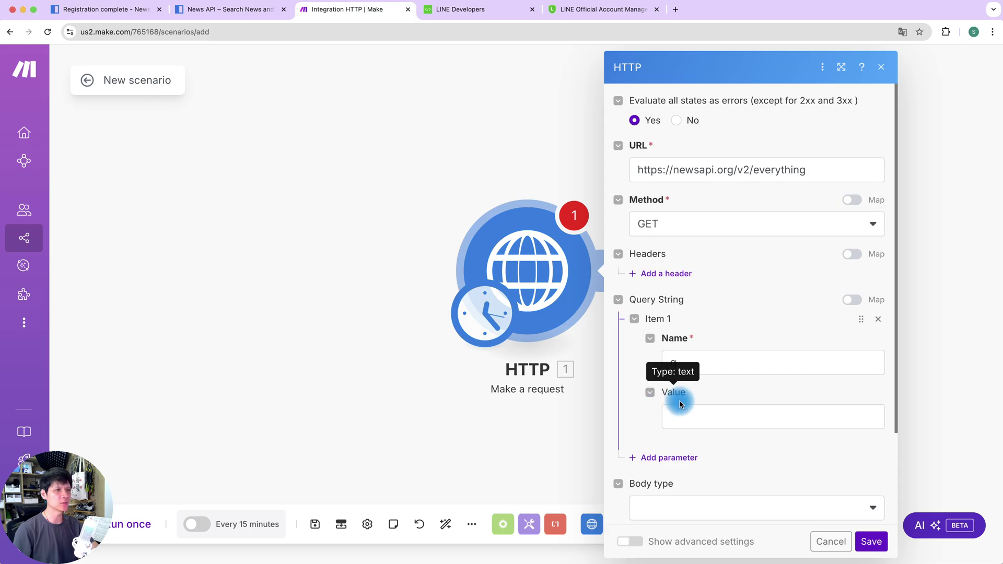
{"action": "left_click", "coordinate": [717, 418]}
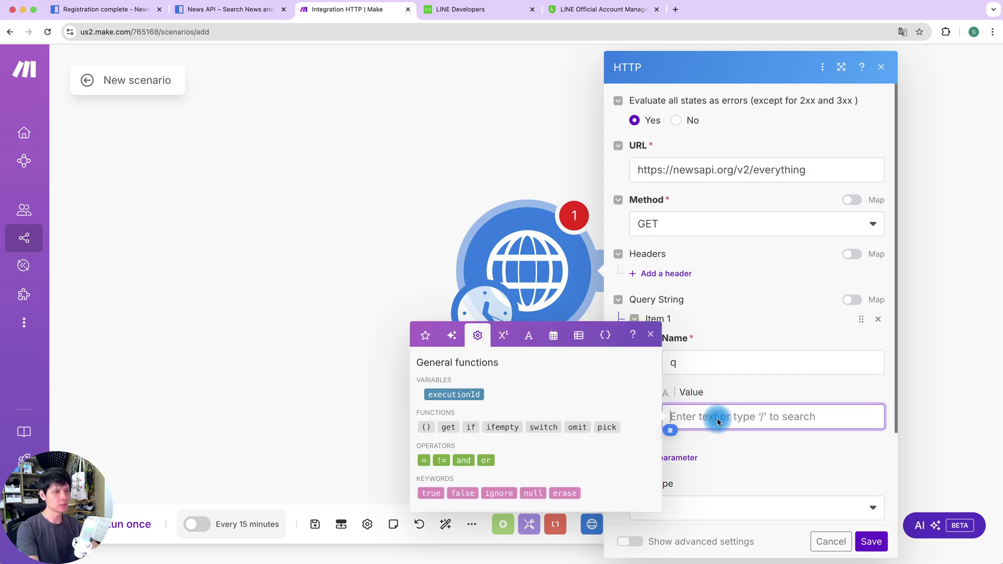
{"action": "type", "text": "台積一"}
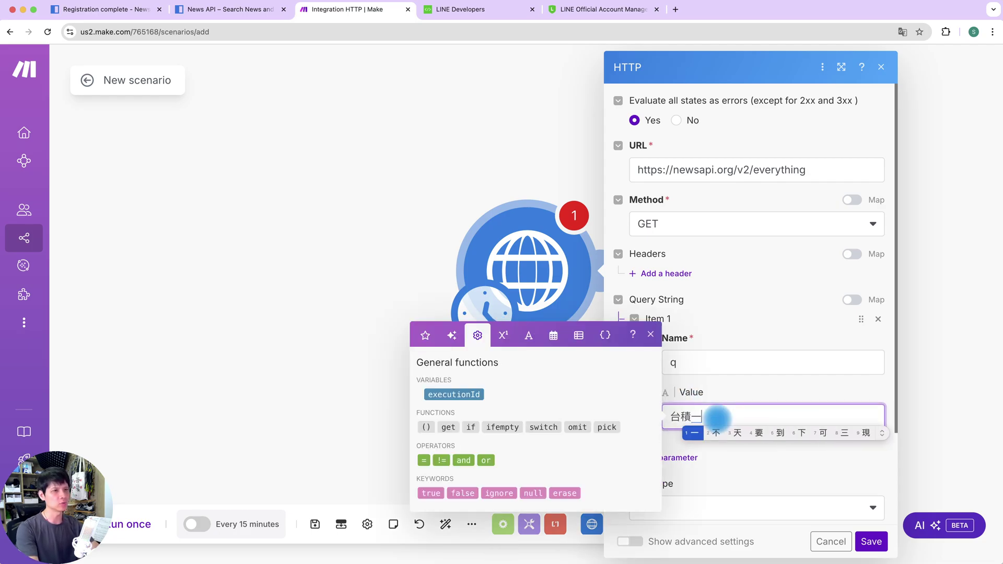
{"action": "type", "text": "電"}
Add a second query string parameter named language with the value zh.
{"action": "scroll", "coordinate": [766, 418], "scroll_direction": "down", "scroll_amount": 2}
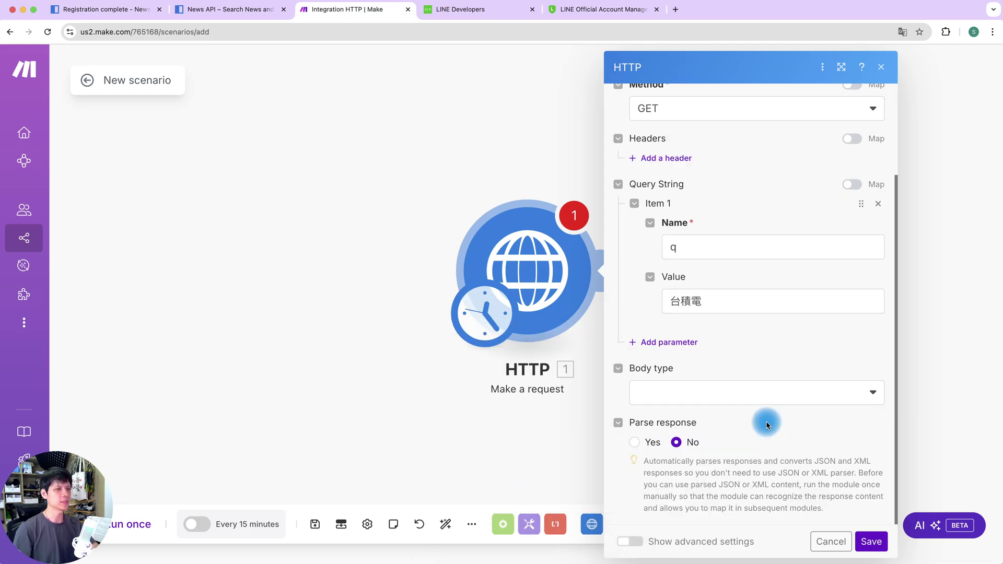
{"action": "left_click", "coordinate": [691, 344]}
{"action": "scroll", "coordinate": [738, 345], "scroll_direction": "down", "scroll_amount": 2}
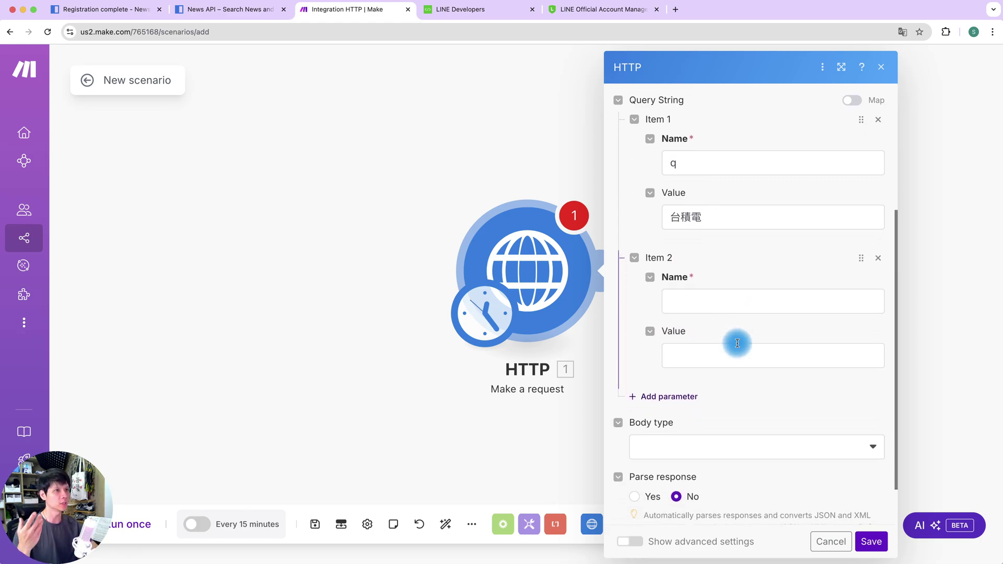
{"action": "left_click", "coordinate": [727, 301]}
{"action": "type", "text": "language"}
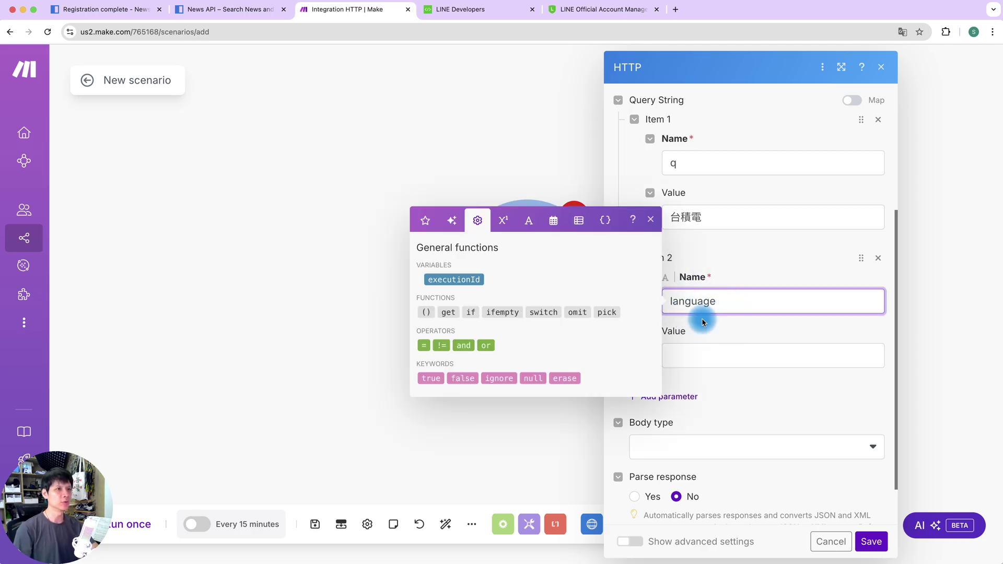
{"action": "left_click", "coordinate": [691, 361]}
{"action": "left_click", "coordinate": [706, 358]}
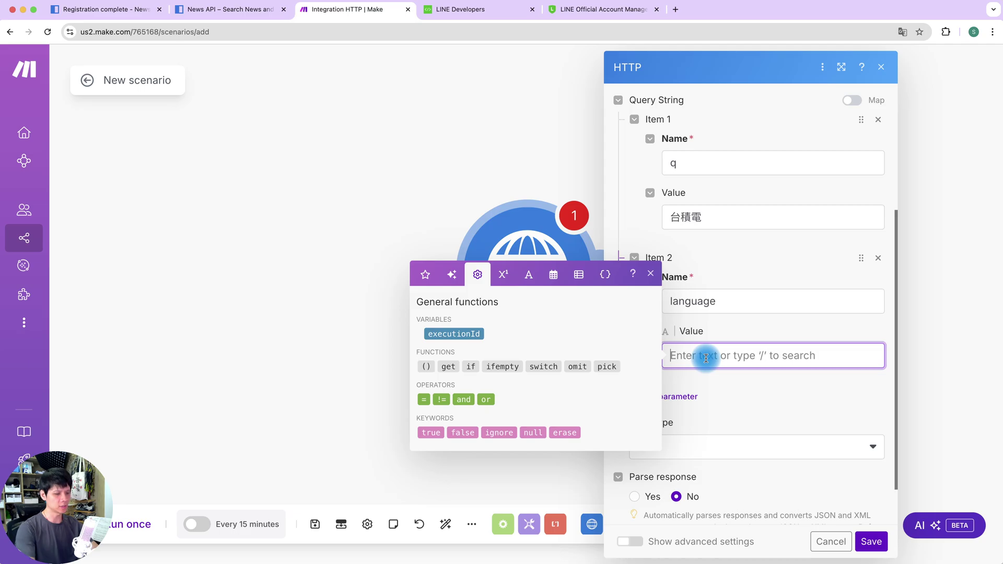
{"action": "left_click", "coordinate": [806, 397]}
Add a third query string parameter named sortBy with the value publishedAt.
{"action": "scroll", "coordinate": [784, 382], "scroll_direction": "down", "scroll_amount": 2}
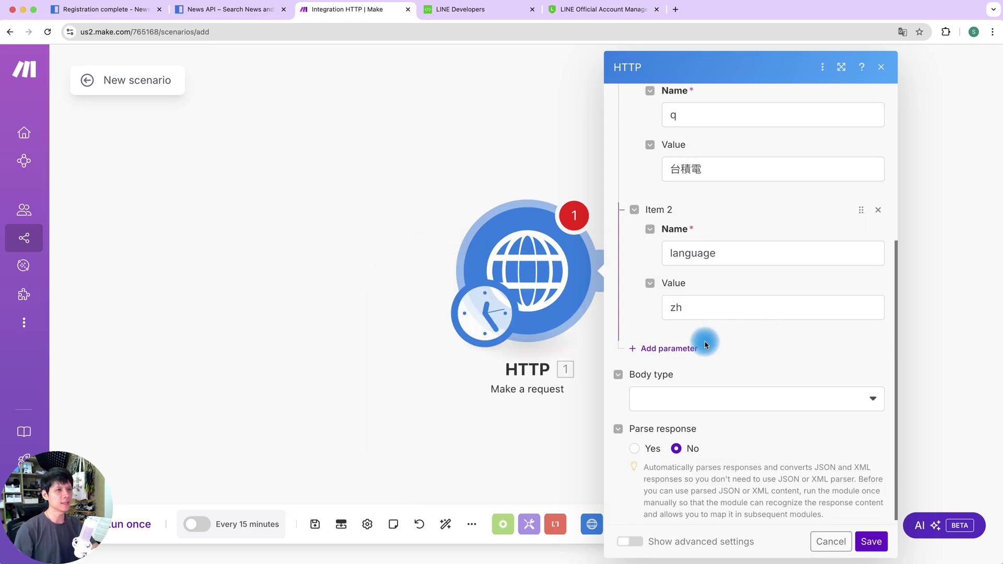
{"action": "left_click", "coordinate": [679, 350]}
{"action": "scroll", "coordinate": [778, 359], "scroll_direction": "down", "scroll_amount": 3}
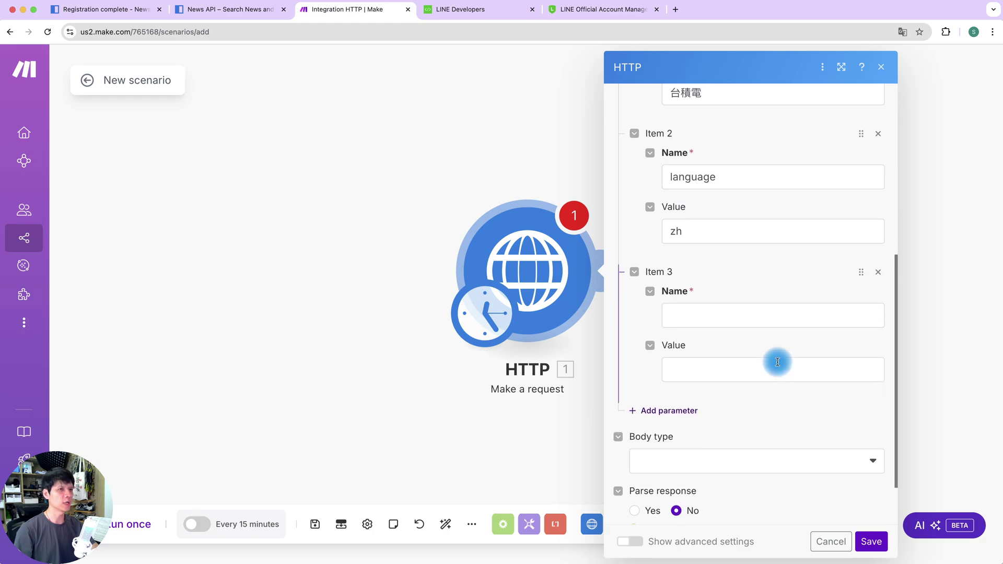
{"action": "left_click", "coordinate": [740, 314]}
{"action": "type", "text": "sortBy"}
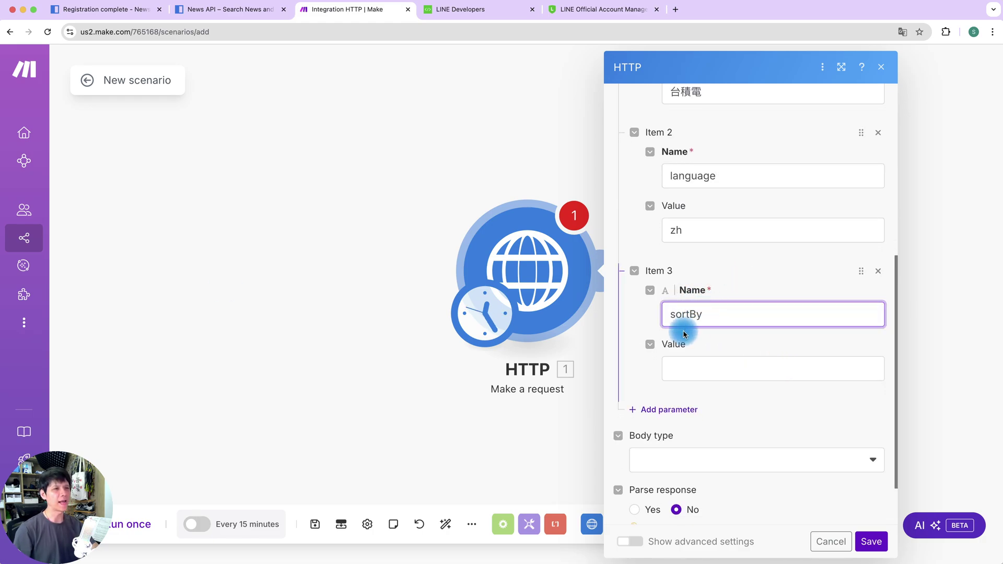
{"action": "left_click", "coordinate": [793, 366]}
{"action": "type", "text": "publishedAt"}
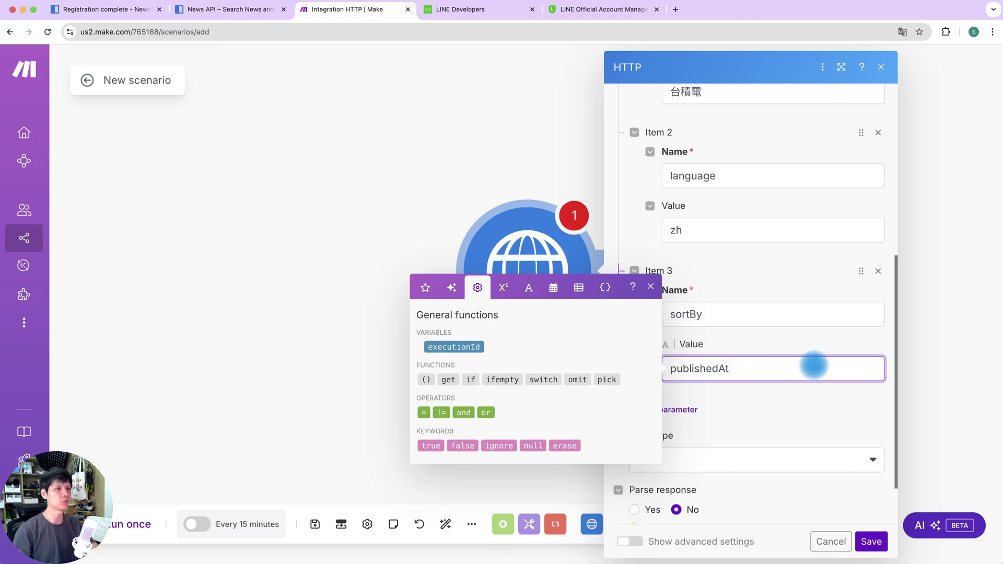
{"action": "left_click", "coordinate": [800, 390]}
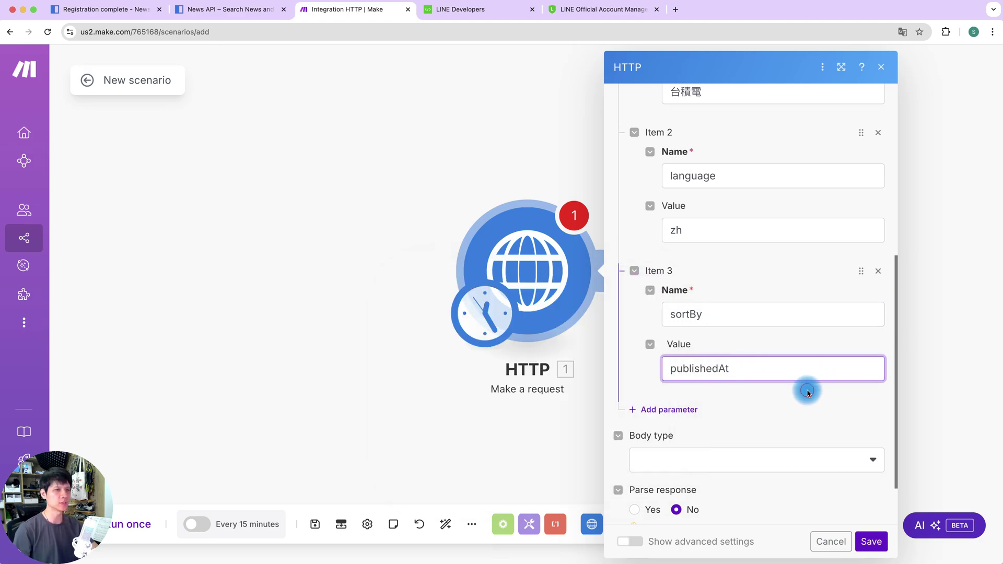
Add a fourth query string parameter named pageSIze with the value 10.
{"action": "left_click", "coordinate": [682, 412]}
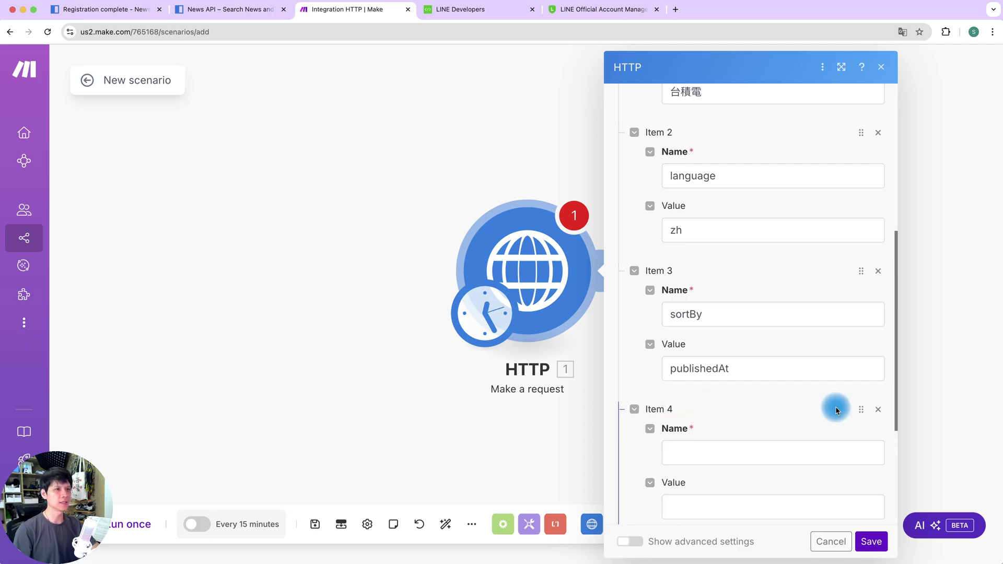
{"action": "scroll", "coordinate": [834, 409], "scroll_direction": "down", "scroll_amount": 4}
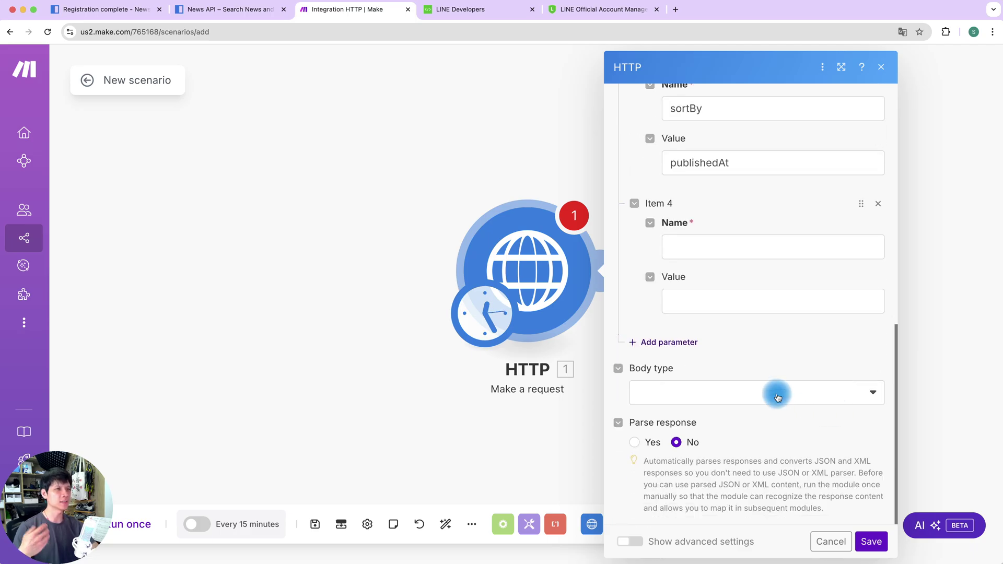
{"action": "scroll", "coordinate": [777, 397], "scroll_direction": "up", "scroll_amount": 3}
{"action": "left_click", "coordinate": [738, 385]}
{"action": "type", "text": "pageSIze"}
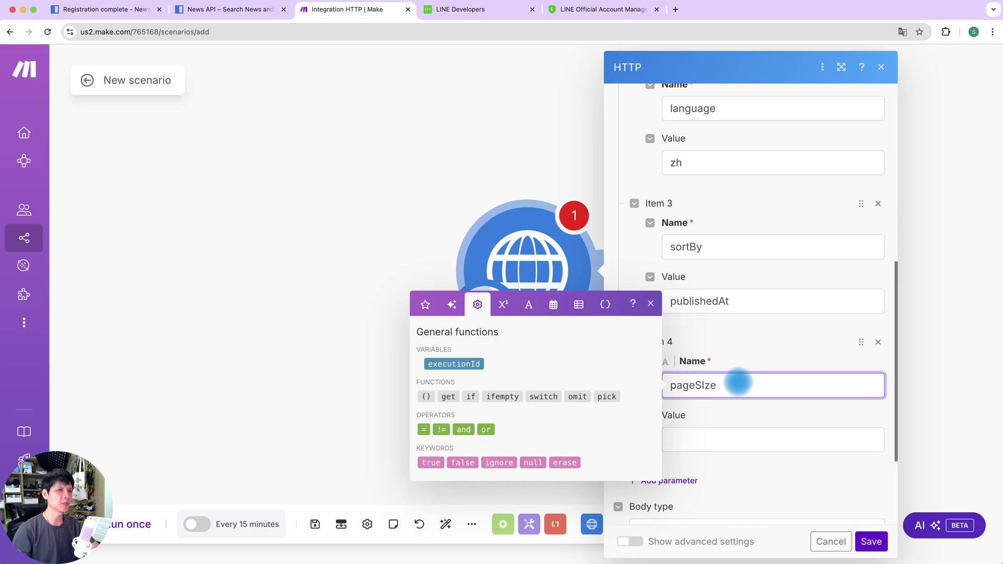
{"action": "left_click", "coordinate": [740, 440]}
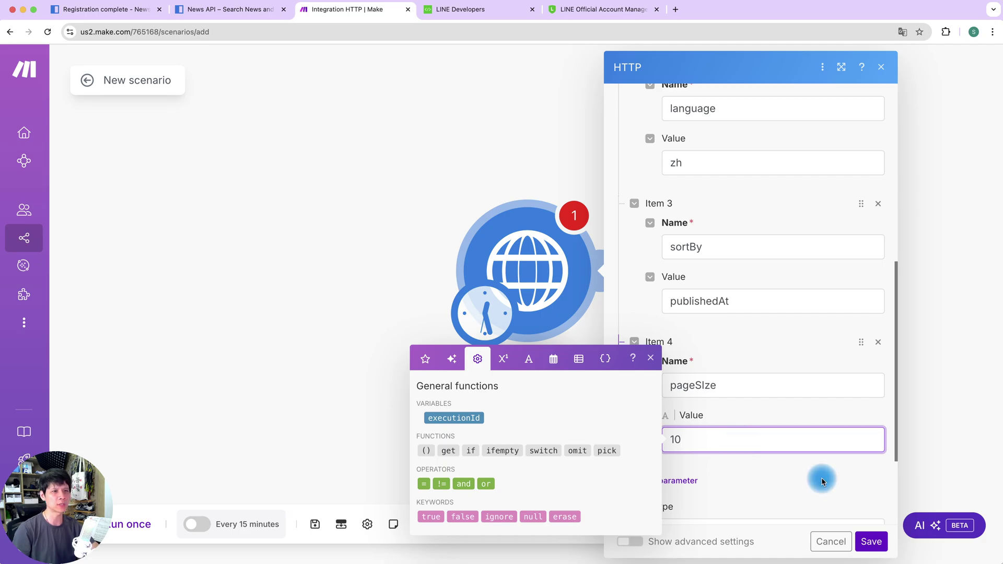
Add a fifth query string parameter named apiKey to the HTTP request.
{"action": "left_click", "coordinate": [847, 475]}
{"action": "scroll", "coordinate": [805, 480], "scroll_direction": "down", "scroll_amount": 1}
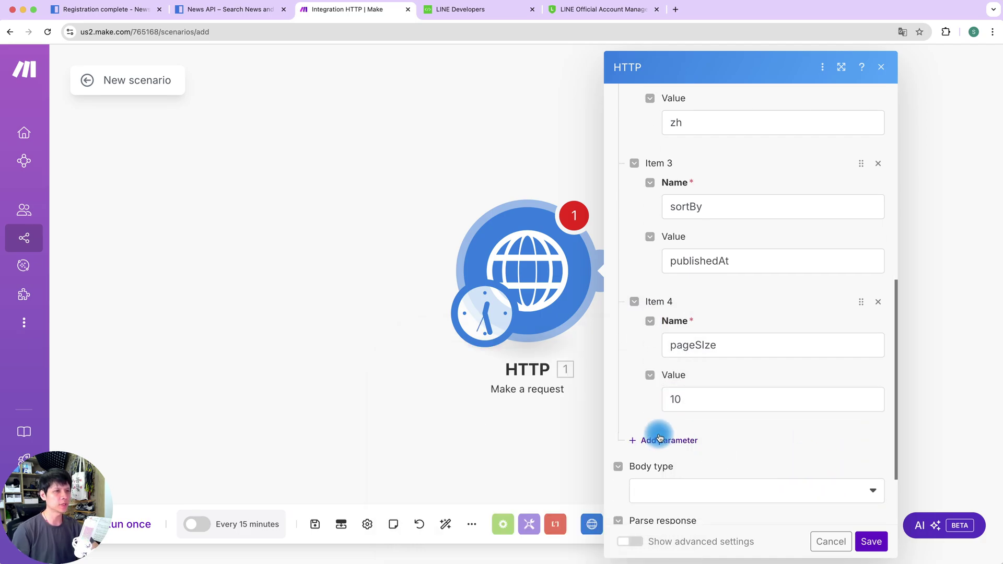
{"action": "left_click", "coordinate": [675, 442]}
{"action": "scroll", "coordinate": [721, 446], "scroll_direction": "down", "scroll_amount": 2}
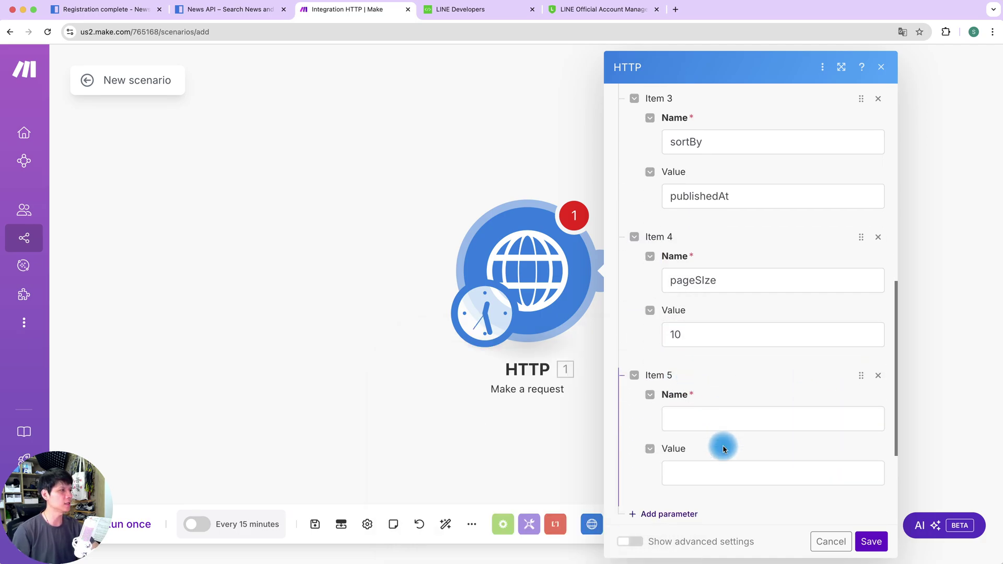
{"action": "left_click", "coordinate": [701, 404]}
{"action": "type", "text": "ap"}
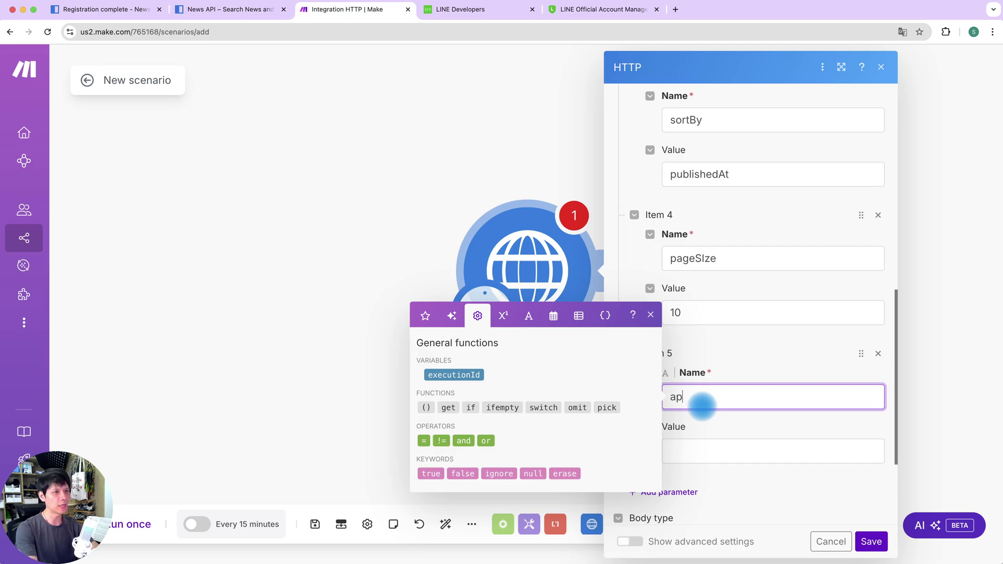
{"action": "type", "text": "iKey"}
{"action": "key", "text": "Tab"}
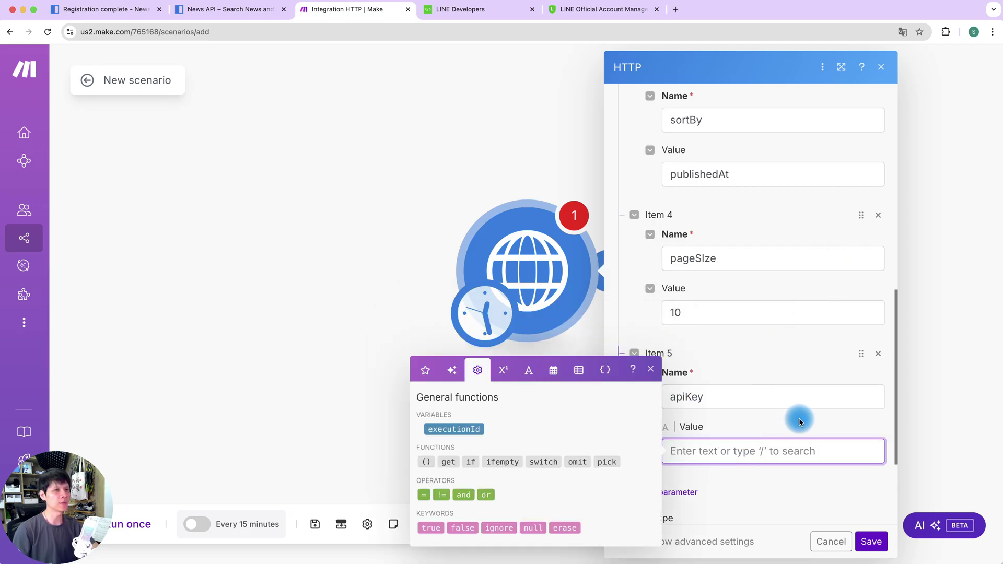
Copy the API key from the News API registration page and paste it as the value of the apiKey parameter in Make.
{"action": "left_click", "coordinate": [99, 9]}
{"action": "left_click_drag", "start_coordinate": [423, 171], "coordinate": [618, 180]}
{"action": "key", "text": "super+c"}
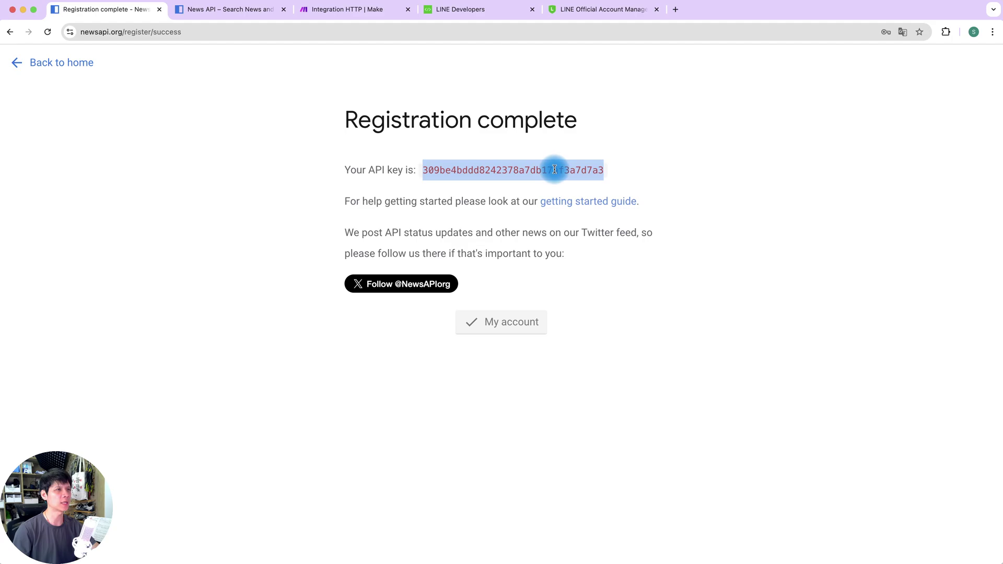
{"action": "left_click", "coordinate": [336, 14]}
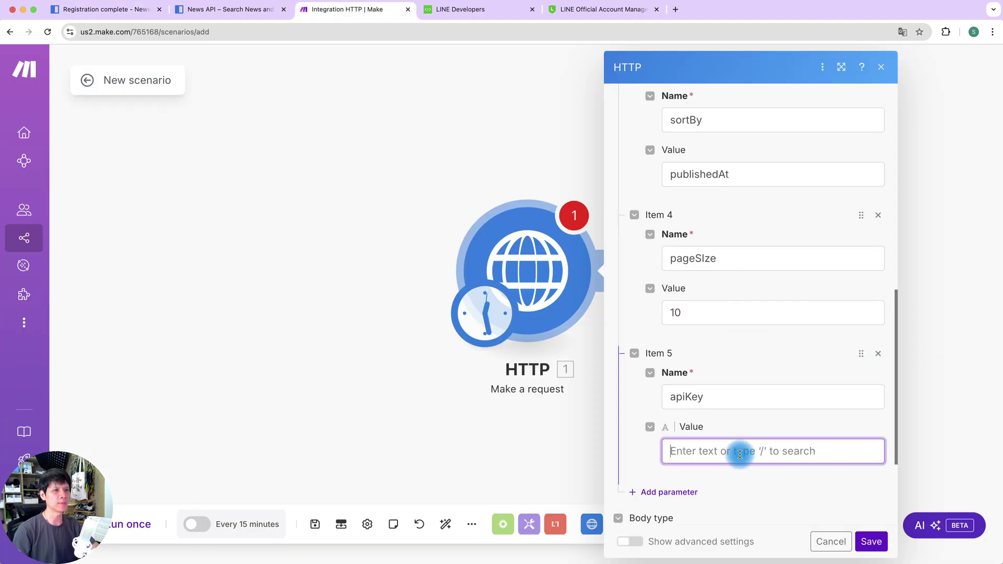
{"action": "left_click", "coordinate": [721, 448]}
{"action": "key", "text": "super+v"}
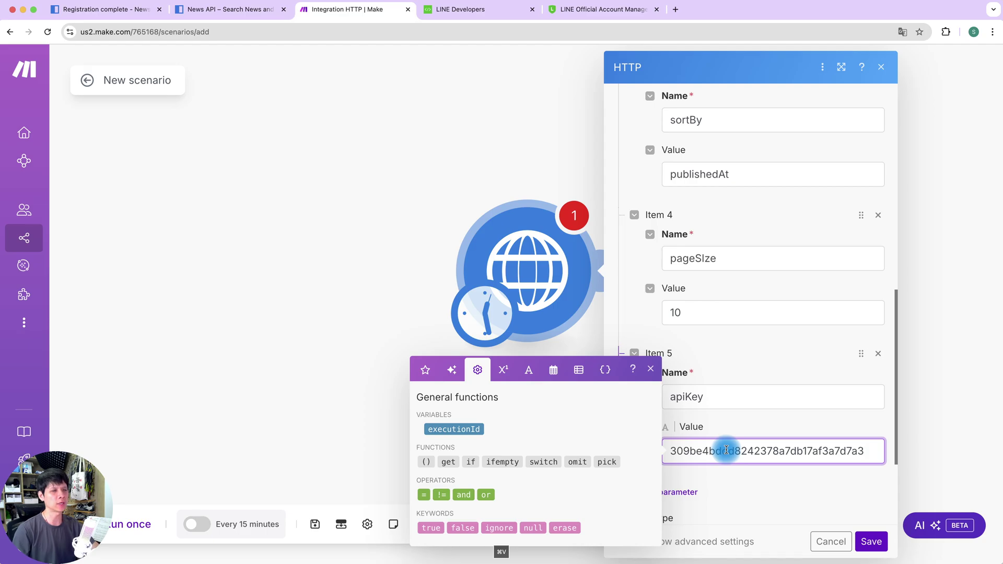
{"action": "left_click", "coordinate": [807, 473]}
Review the HTTP request's parameters, save the module settings and run the scenario once.
{"action": "scroll", "coordinate": [723, 486], "scroll_direction": "down", "scroll_amount": 3}
{"action": "scroll", "coordinate": [725, 481], "scroll_direction": "up", "scroll_amount": 10}
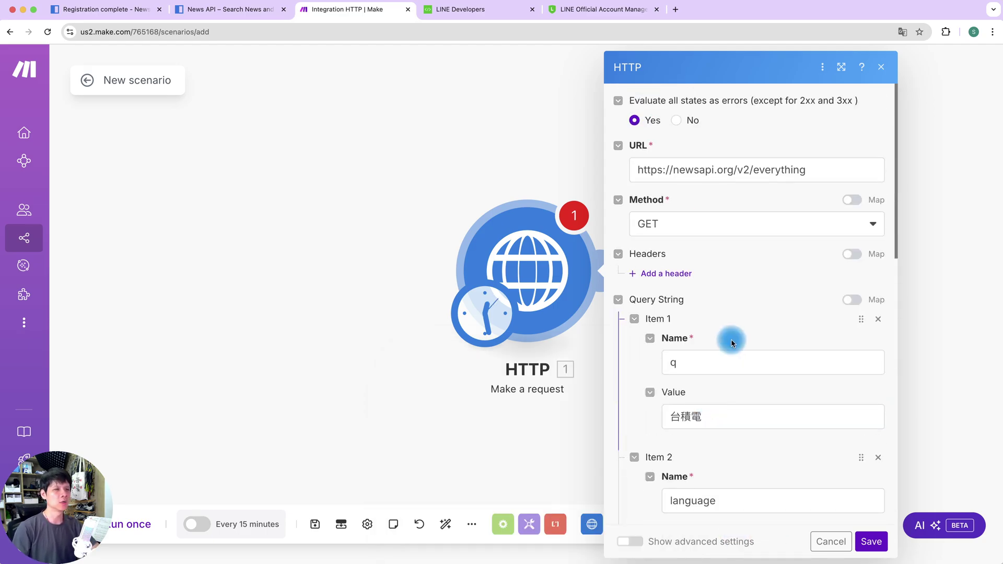
{"action": "scroll", "coordinate": [731, 348], "scroll_direction": "down", "scroll_amount": 6}
{"action": "scroll", "coordinate": [749, 366], "scroll_direction": "down", "scroll_amount": 2}
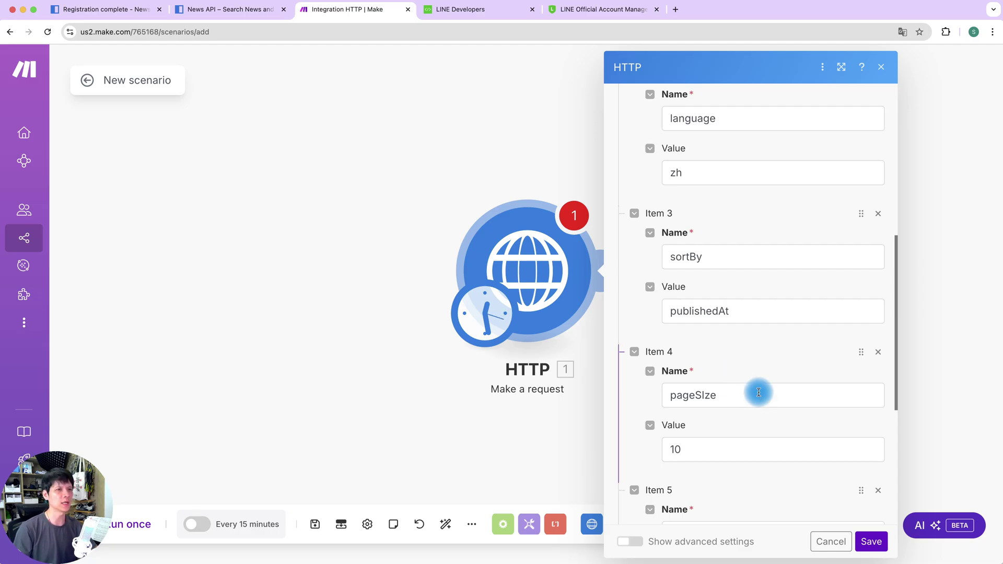
{"action": "scroll", "coordinate": [757, 390], "scroll_direction": "down", "scroll_amount": 7}
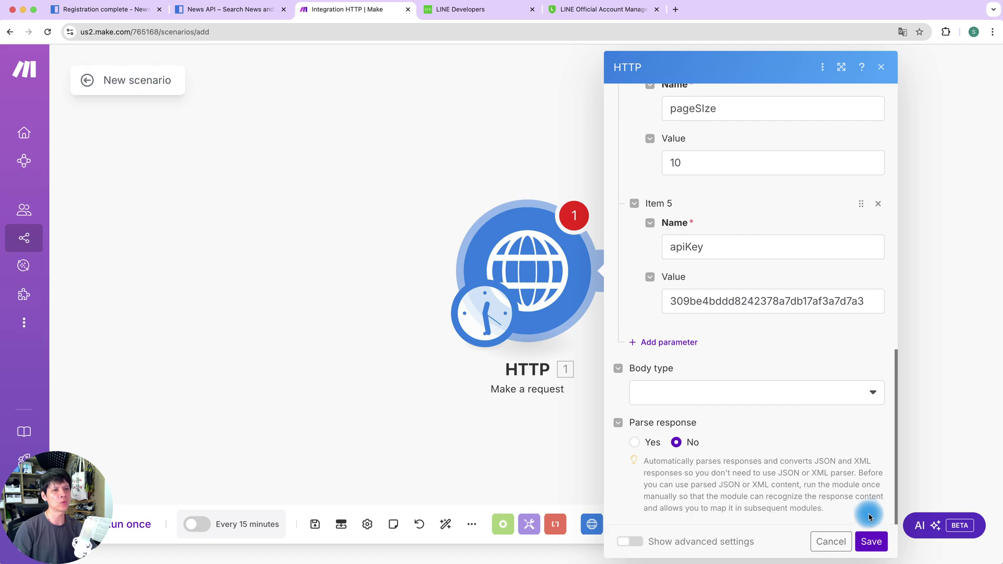
{"action": "left_click", "coordinate": [872, 544]}
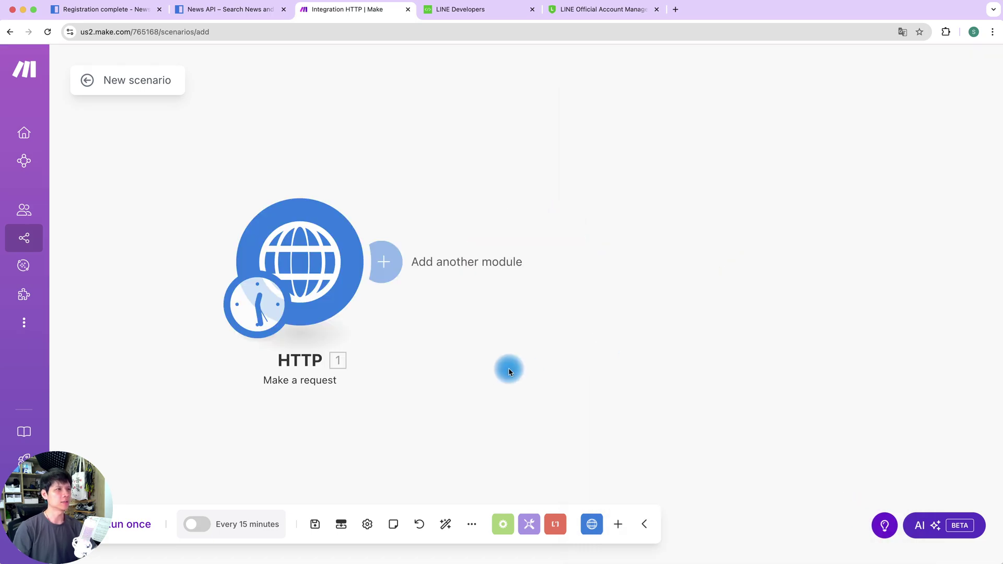
{"action": "left_click", "coordinate": [138, 525]}
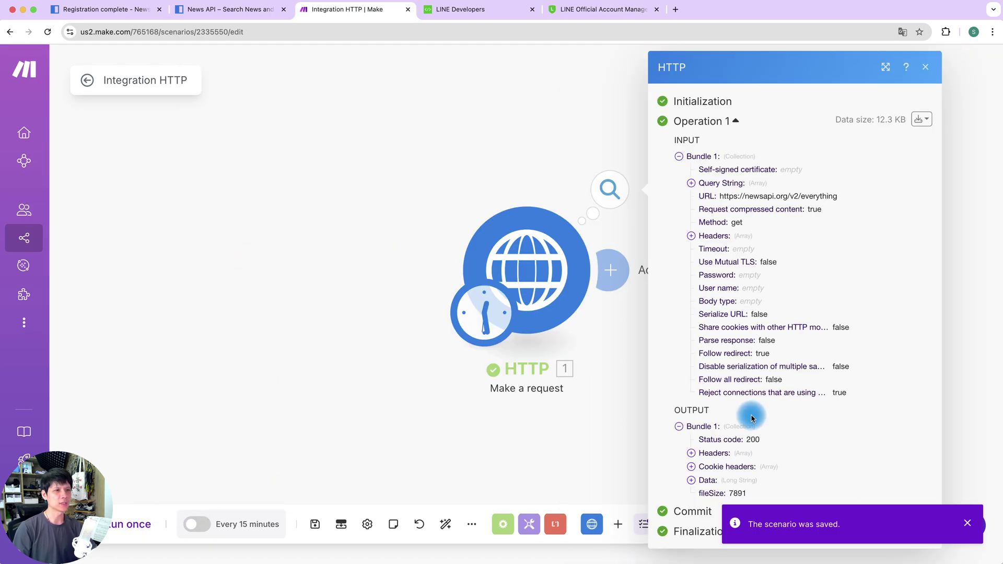
Examine the returned news articles in the Data field of the HTTP module's output.
{"action": "left_click", "coordinate": [692, 480]}
{"action": "scroll", "coordinate": [693, 460], "scroll_direction": "down", "scroll_amount": 3}
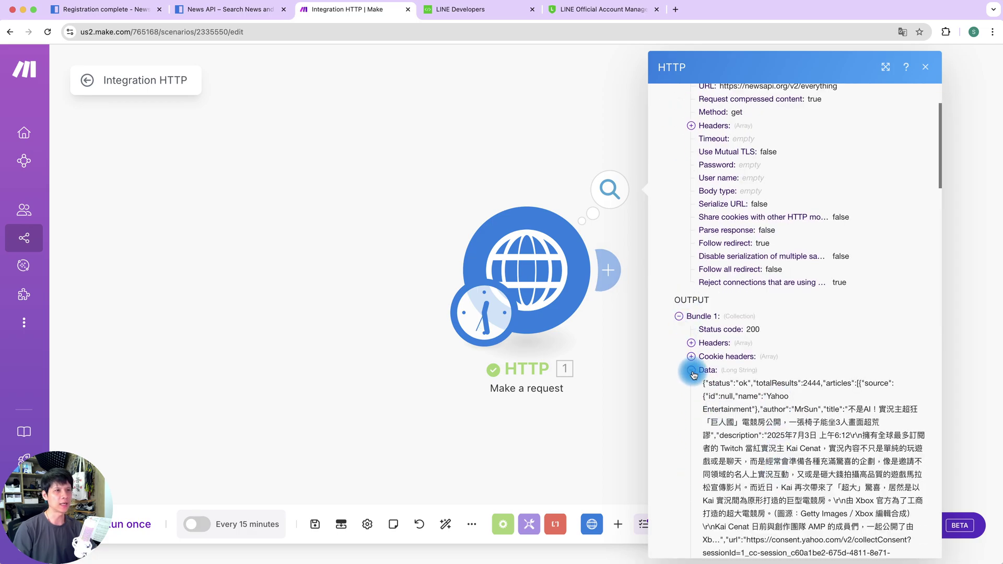
{"action": "scroll", "coordinate": [824, 398], "scroll_direction": "down", "scroll_amount": 2}
{"action": "scroll", "coordinate": [823, 399], "scroll_direction": "down", "scroll_amount": 10}
{"action": "scroll", "coordinate": [821, 400], "scroll_direction": "down", "scroll_amount": 10}
{"action": "scroll", "coordinate": [821, 400], "scroll_direction": "down", "scroll_amount": 10}
{"action": "scroll", "coordinate": [820, 399], "scroll_direction": "up", "scroll_amount": 5}
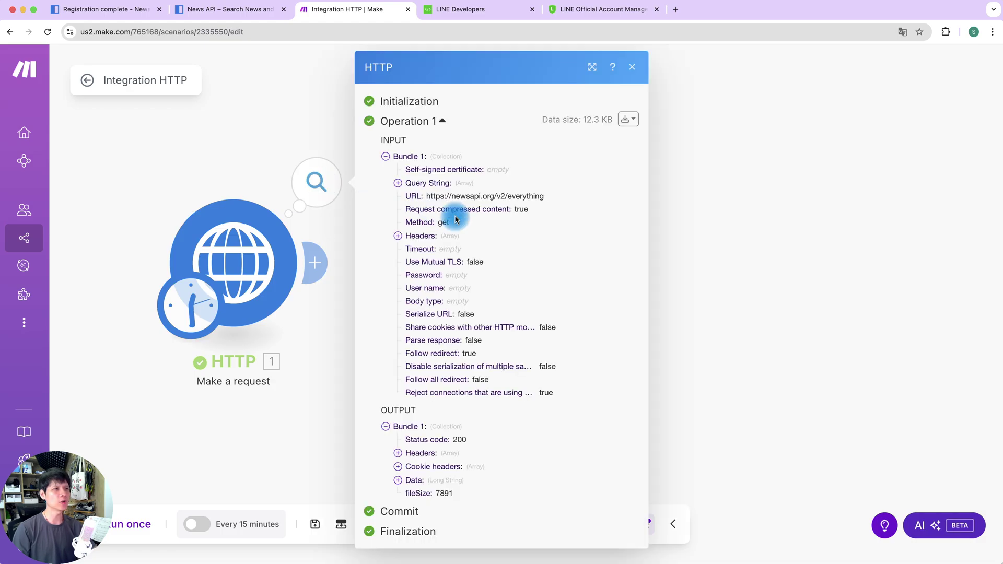
{"action": "left_click", "coordinate": [397, 480]}
{"action": "scroll", "coordinate": [494, 431], "scroll_direction": "down", "scroll_amount": 1}
{"action": "scroll", "coordinate": [494, 432], "scroll_direction": "down", "scroll_amount": 7}
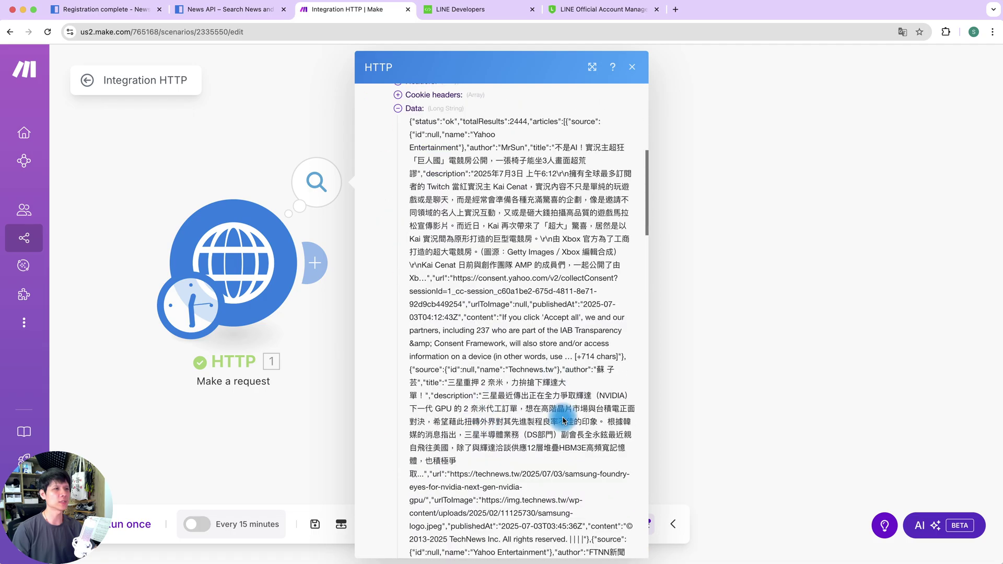
{"action": "left_click", "coordinate": [749, 228]}
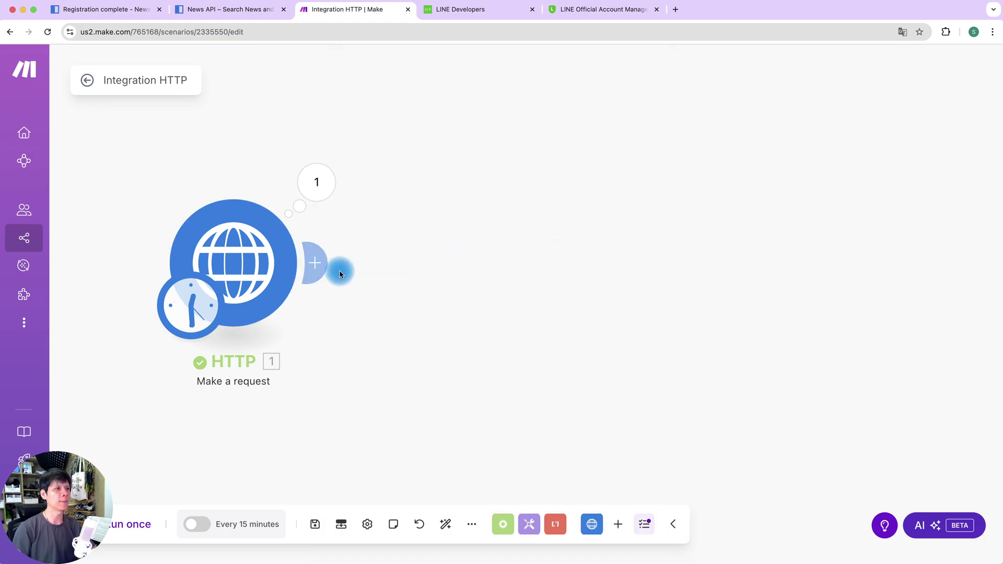
Add an OpenRouter Create a Chat Completion module after the HTTP module.
{"action": "left_click", "coordinate": [319, 266]}
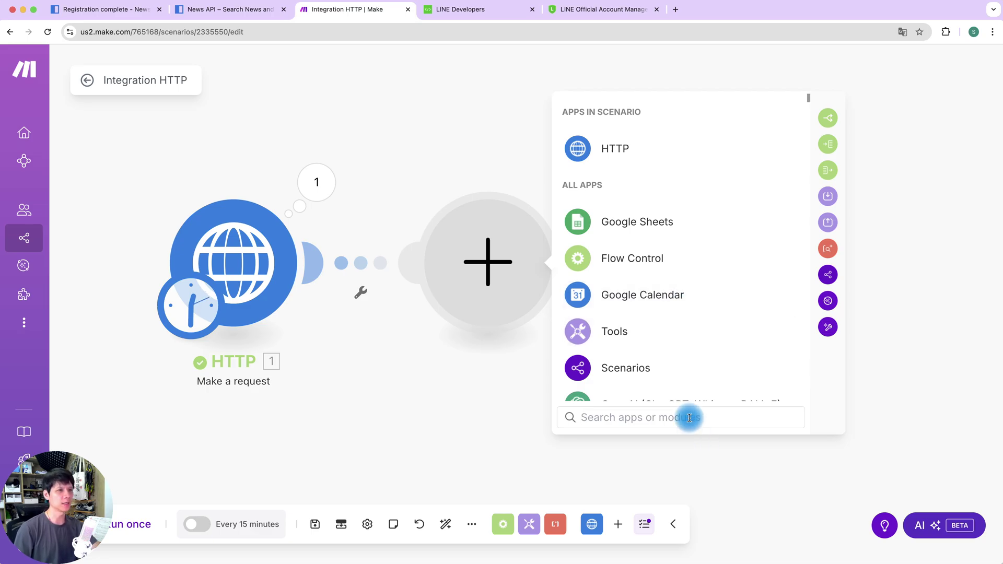
{"action": "type", "text": "openrouter"}
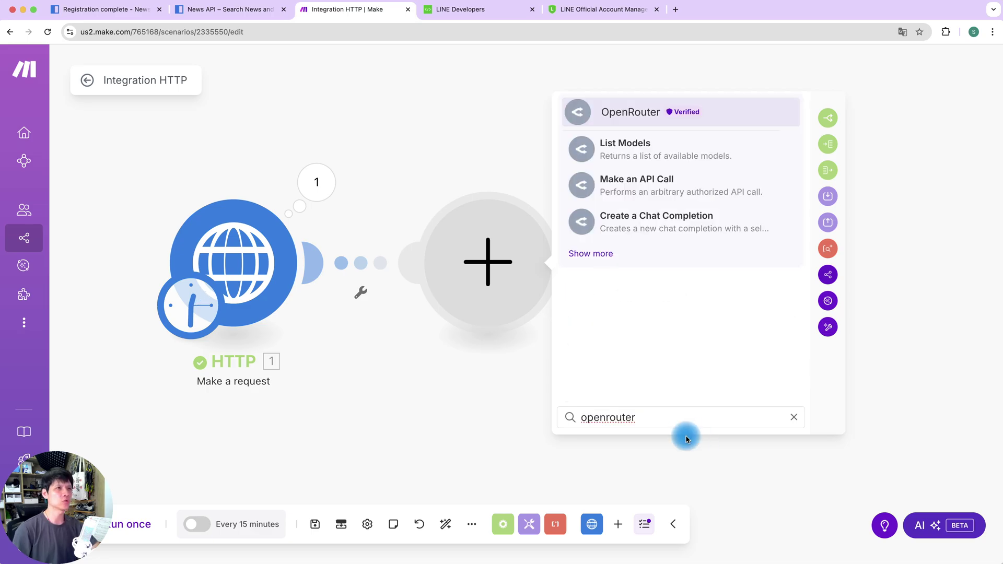
{"action": "left_click", "coordinate": [668, 229]}
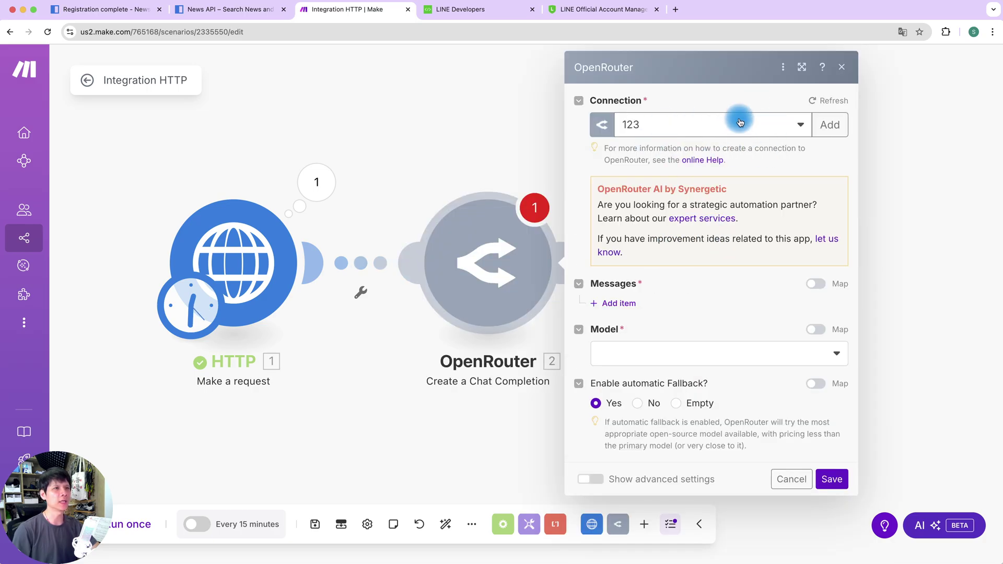
{"action": "left_click", "coordinate": [833, 130]}
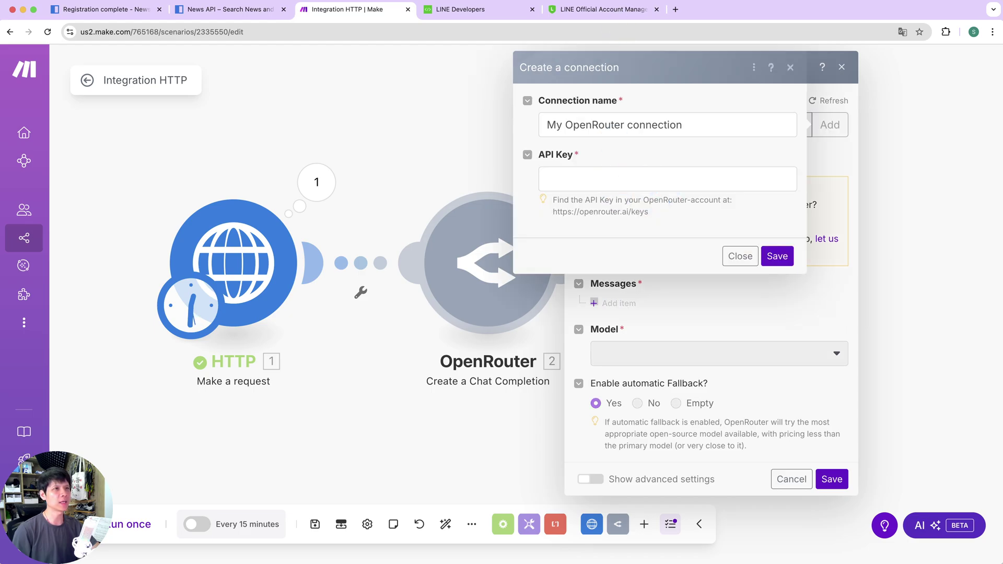
{"action": "left_click", "coordinate": [677, 10]}
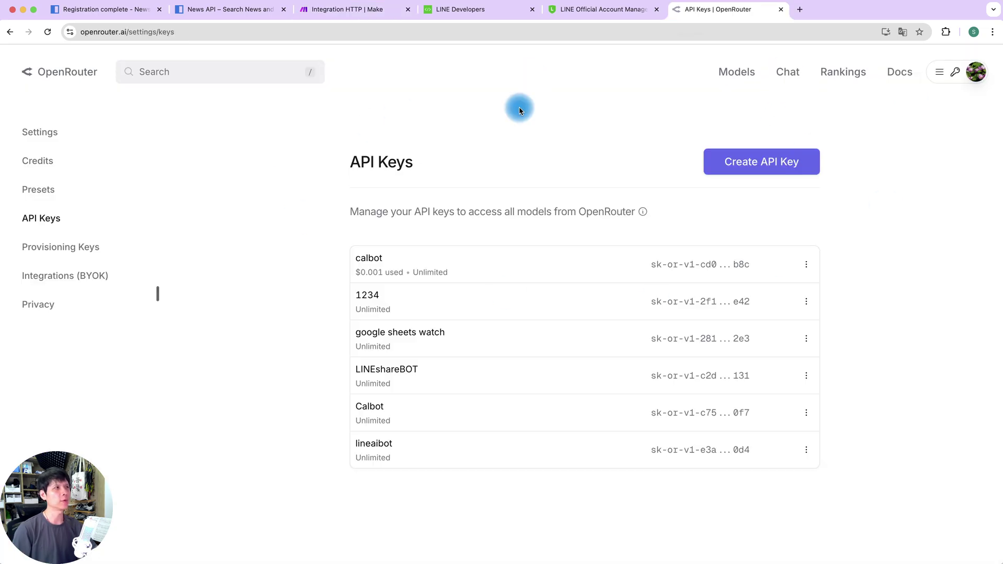
{"action": "left_click", "coordinate": [769, 166]}
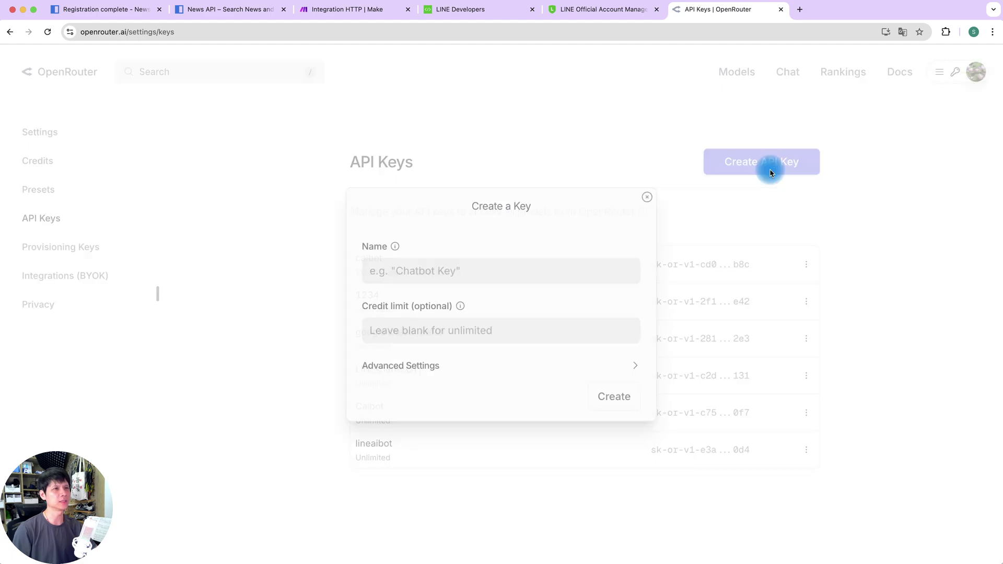
{"action": "left_click", "coordinate": [410, 269]}
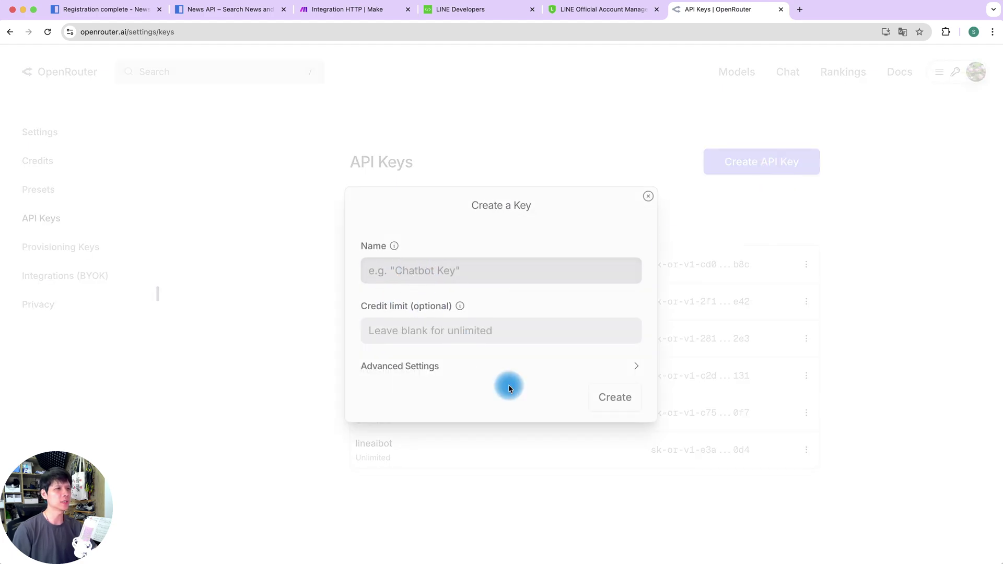
{"action": "left_click", "coordinate": [648, 197]}
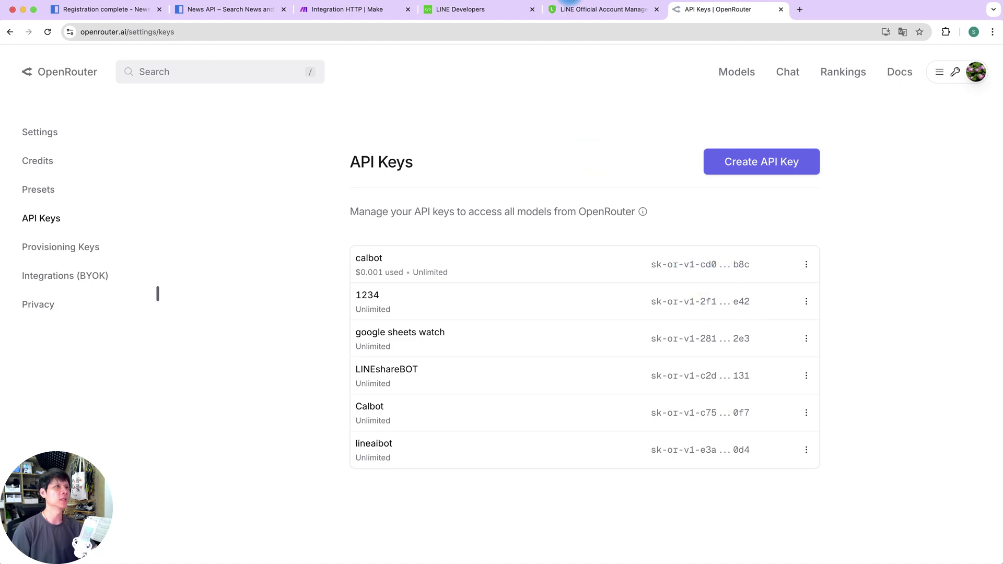
{"action": "left_click", "coordinate": [328, 16]}
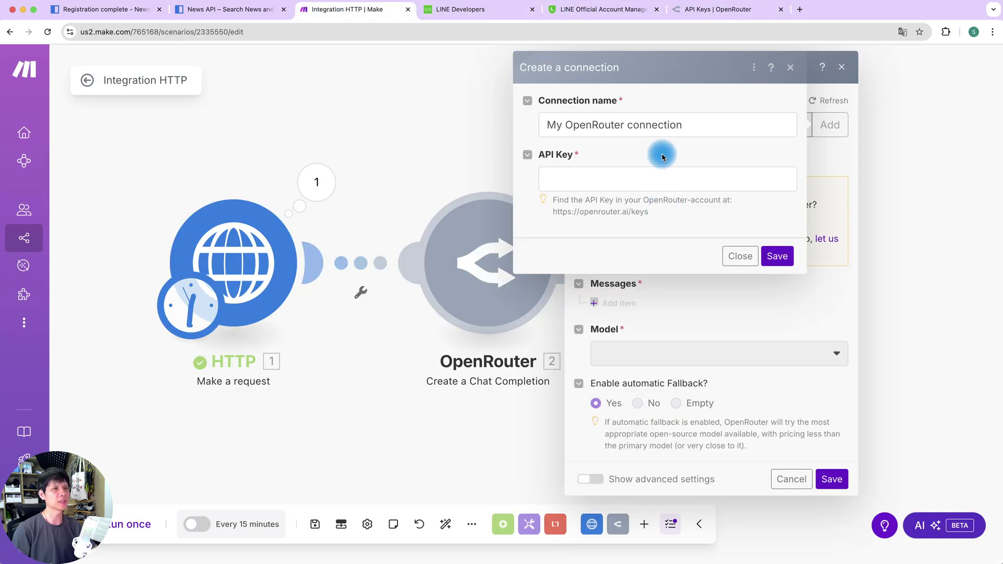
{"action": "left_click", "coordinate": [742, 256]}
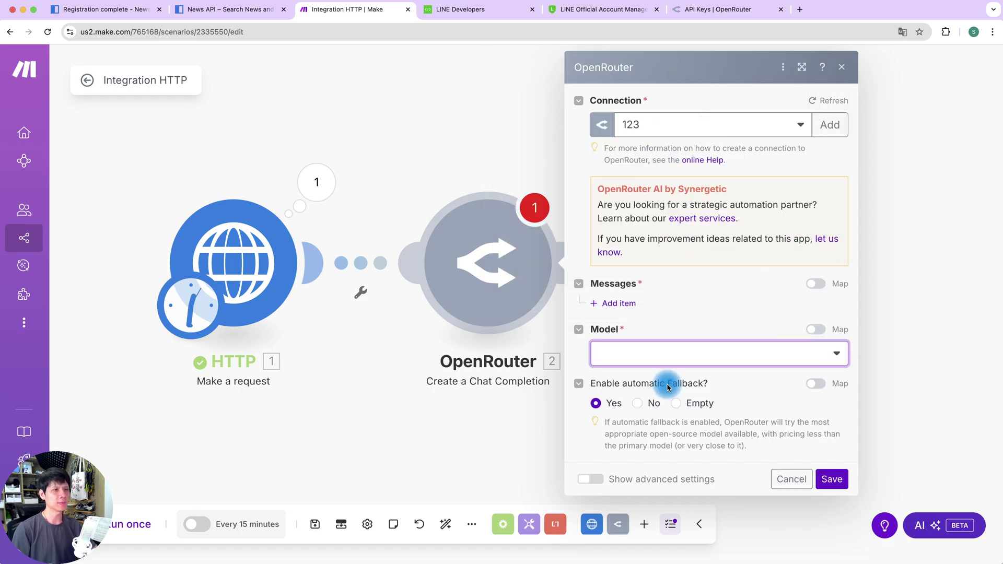
Filter the OpenRouter models by free and choose Google: Gemma 3n 4B (free).
{"action": "left_click", "coordinate": [690, 360]}
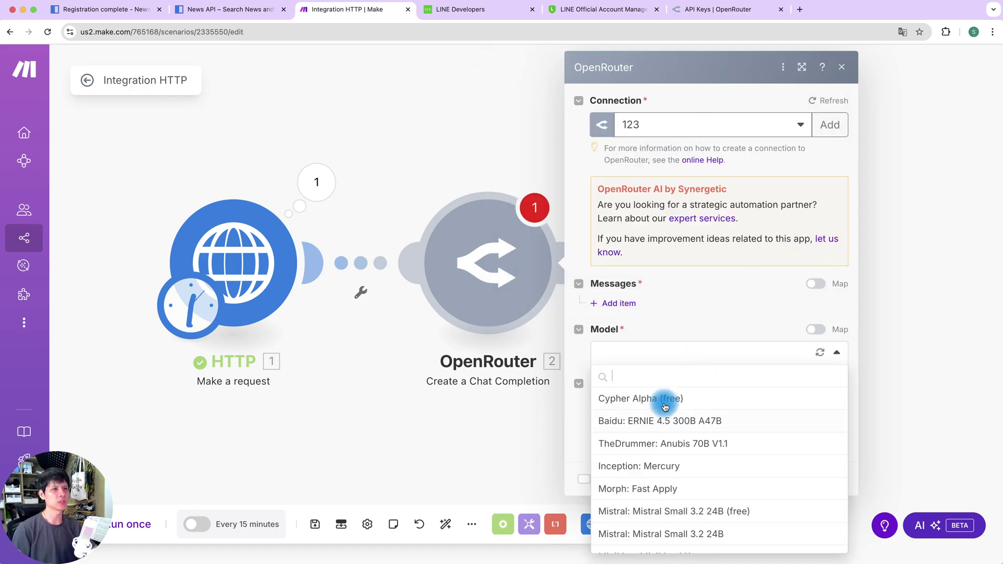
{"action": "type", "text": "free"}
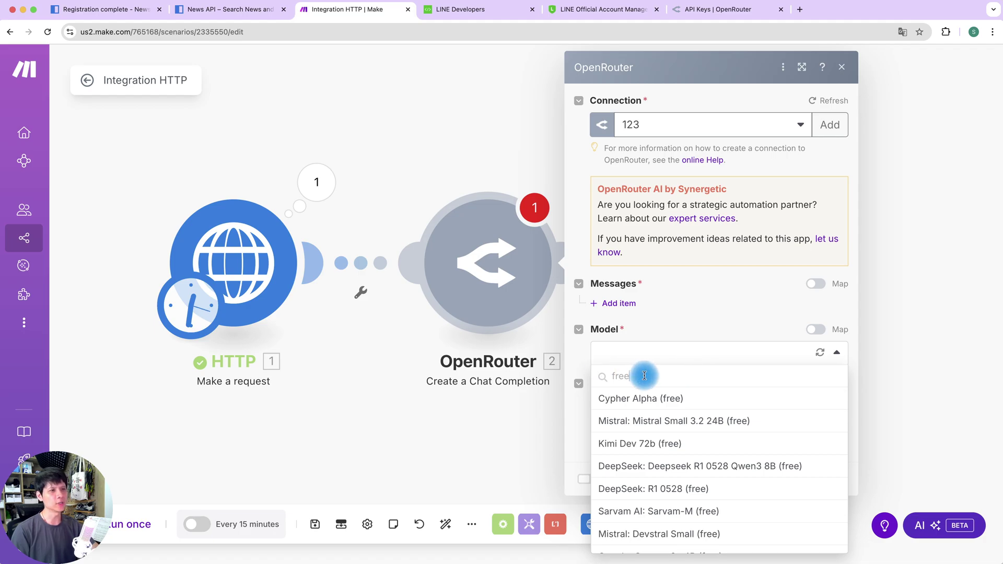
{"action": "scroll", "coordinate": [737, 459], "scroll_direction": "down", "scroll_amount": 2}
{"action": "scroll", "coordinate": [737, 459], "scroll_direction": "down", "scroll_amount": 1}
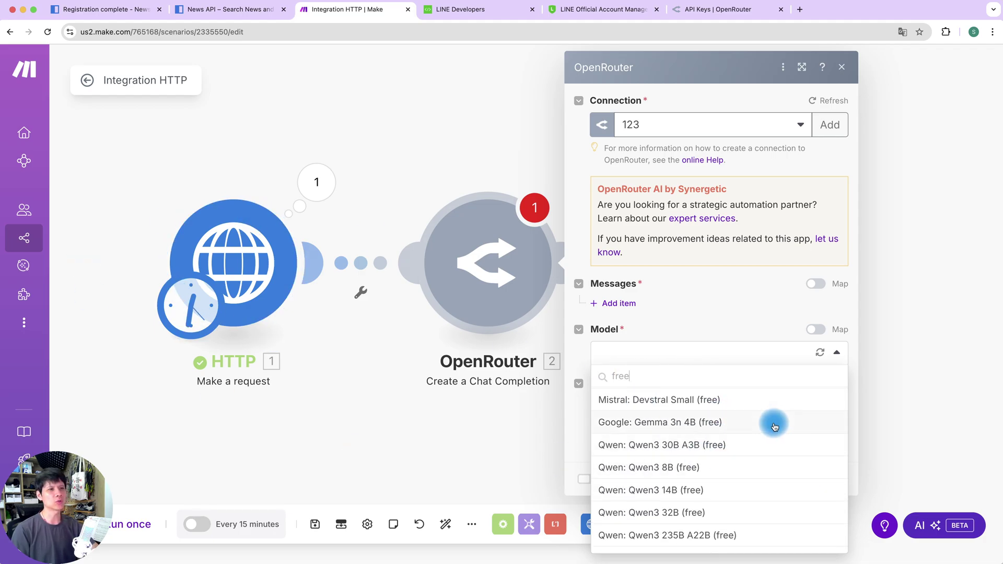
{"action": "left_click", "coordinate": [693, 426]}
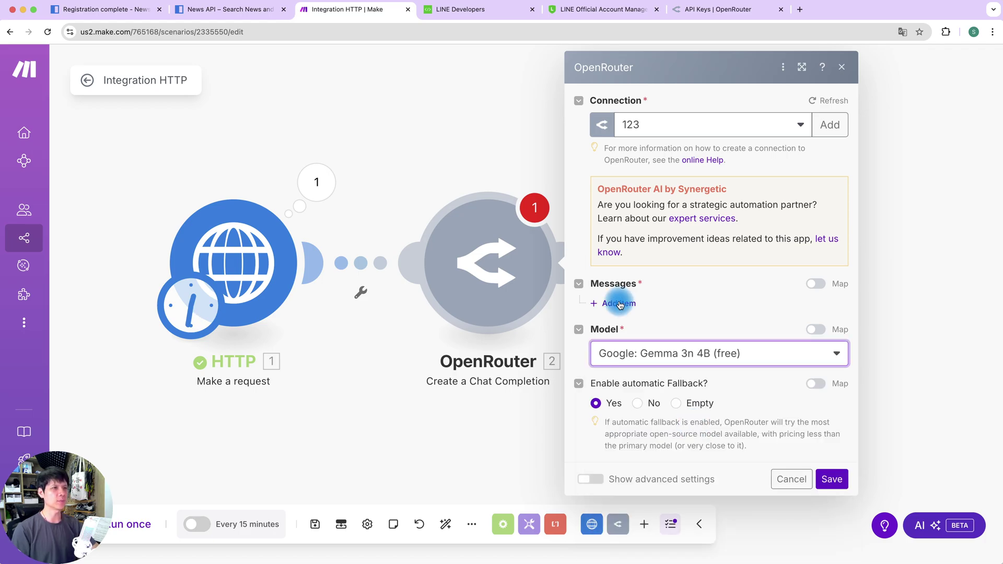
Add a message item to the chat completion and set its role to User.
{"action": "left_click", "coordinate": [619, 303]}
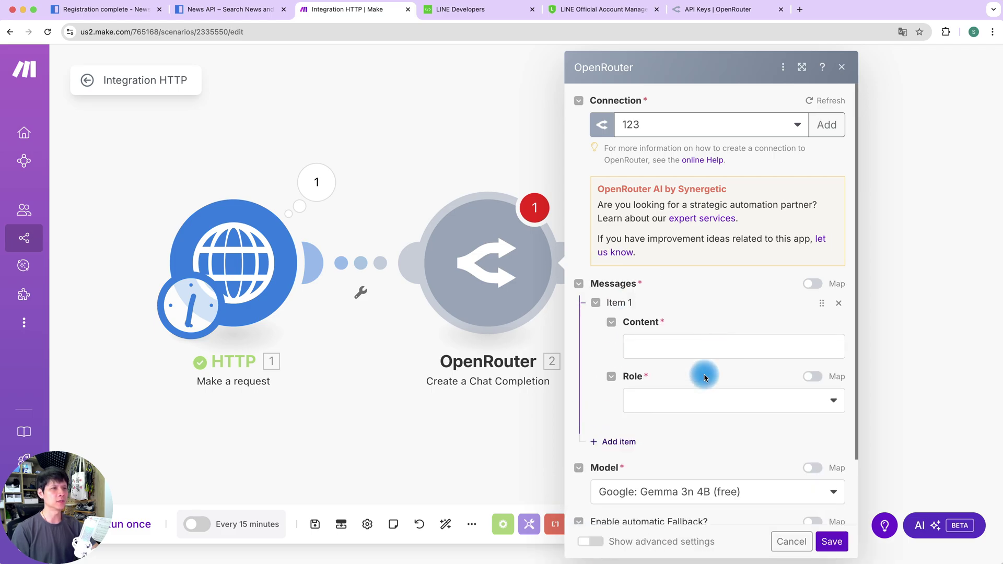
{"action": "left_click", "coordinate": [652, 401]}
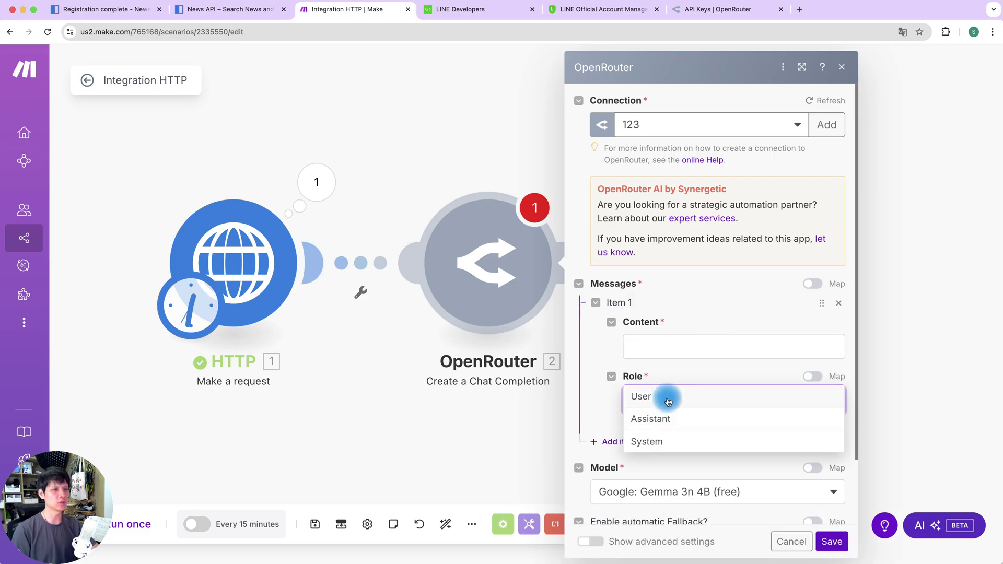
{"action": "left_click", "coordinate": [669, 397]}
Write the message content asking to format the news as 日期, 標題, 摘要 (50 個中文字以內) and 來源連結, append HTTP Data after 新聞內容, and save.
{"action": "left_click", "coordinate": [673, 346]}
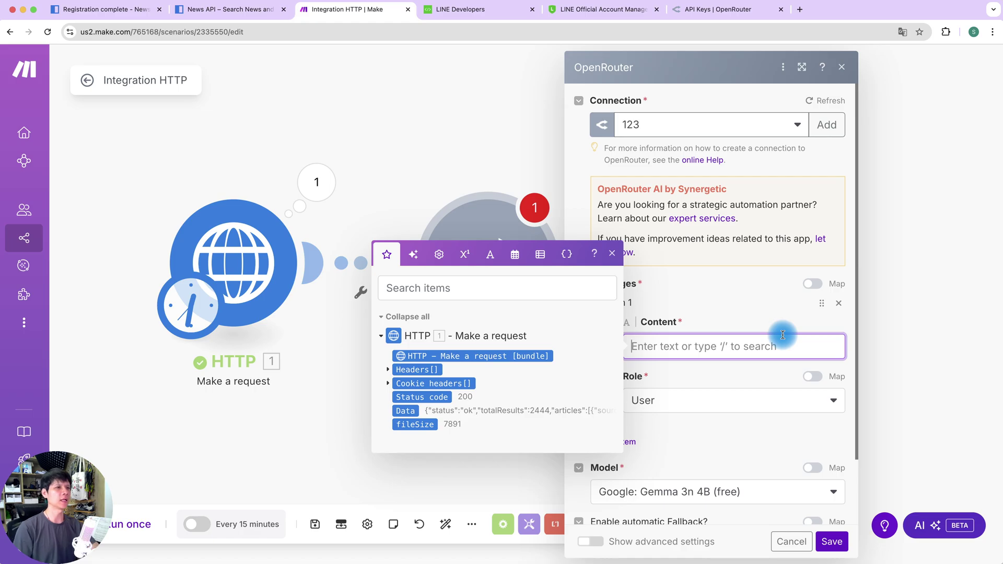
{"action": "type", "text": "將以下新聞內容整理成以下格式： 日期： 標題： 摘要：50 個中文字以內 來源連結：  新聞內容："}
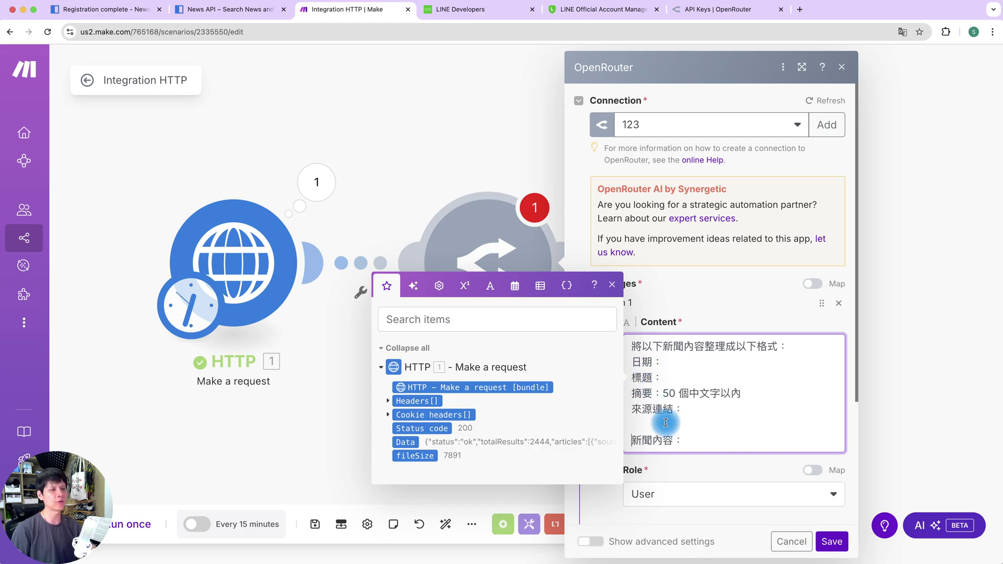
{"action": "left_click", "coordinate": [718, 443]}
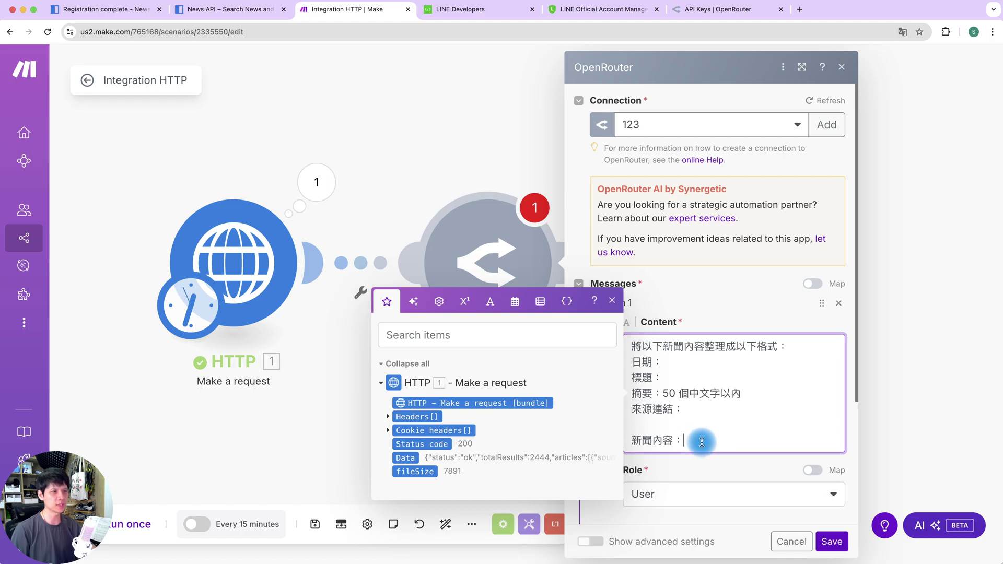
{"action": "left_click", "coordinate": [406, 458]}
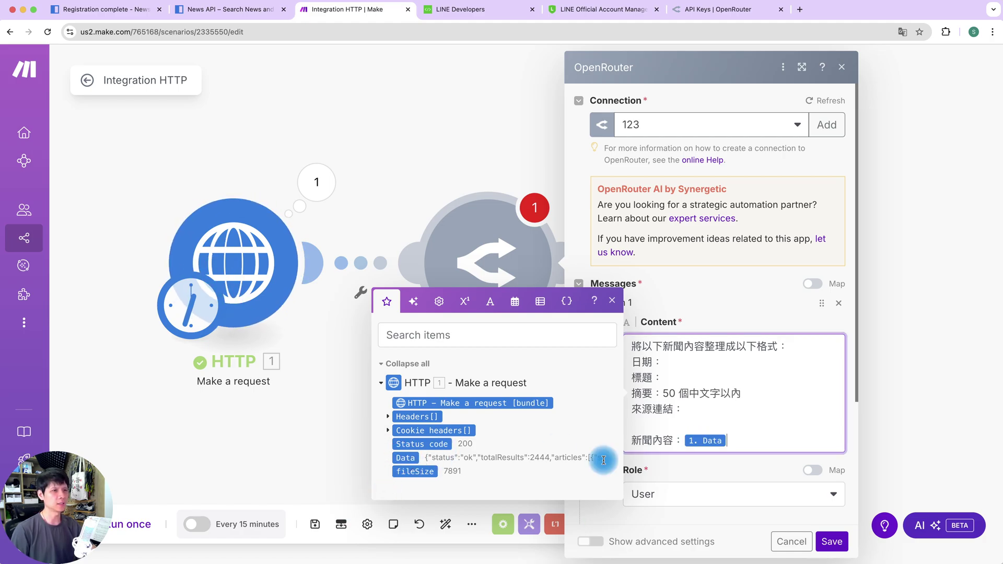
{"action": "left_click", "coordinate": [722, 527]}
{"action": "left_click", "coordinate": [832, 542]}
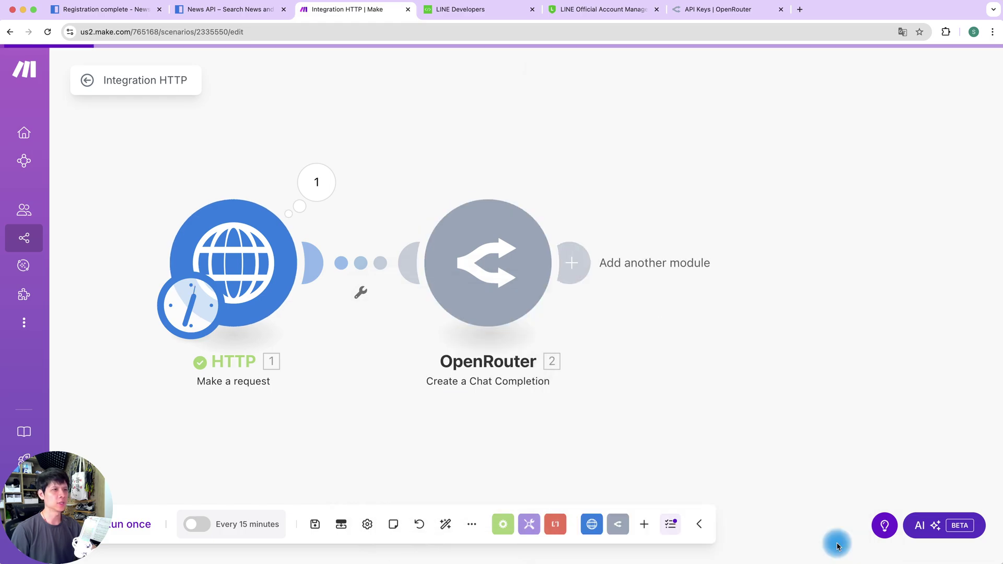
Run the scenario once and expand the first choice's message in the OpenRouter module's output.
{"action": "left_click", "coordinate": [143, 529]}
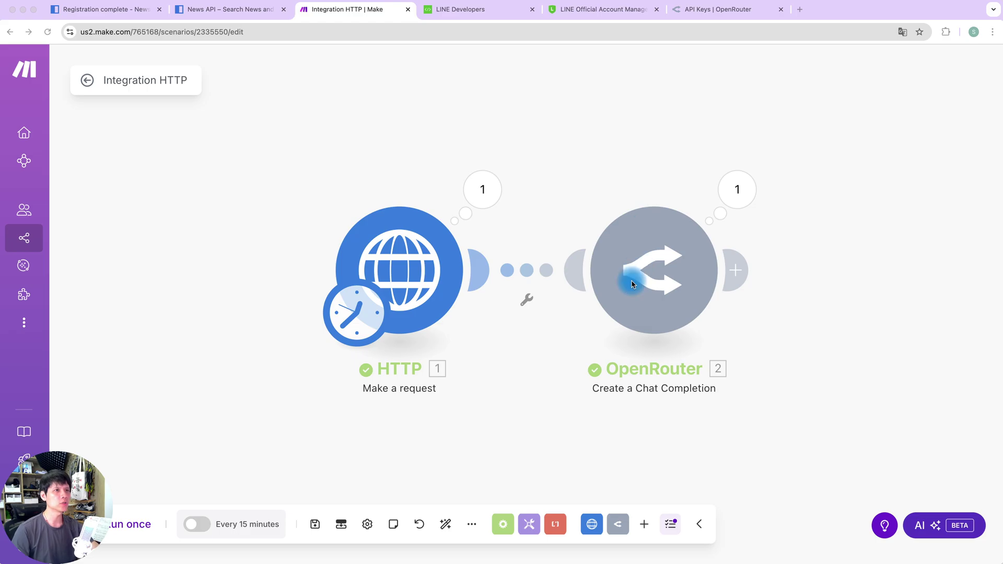
{"action": "left_click", "coordinate": [748, 189]}
{"action": "left_click", "coordinate": [450, 361]}
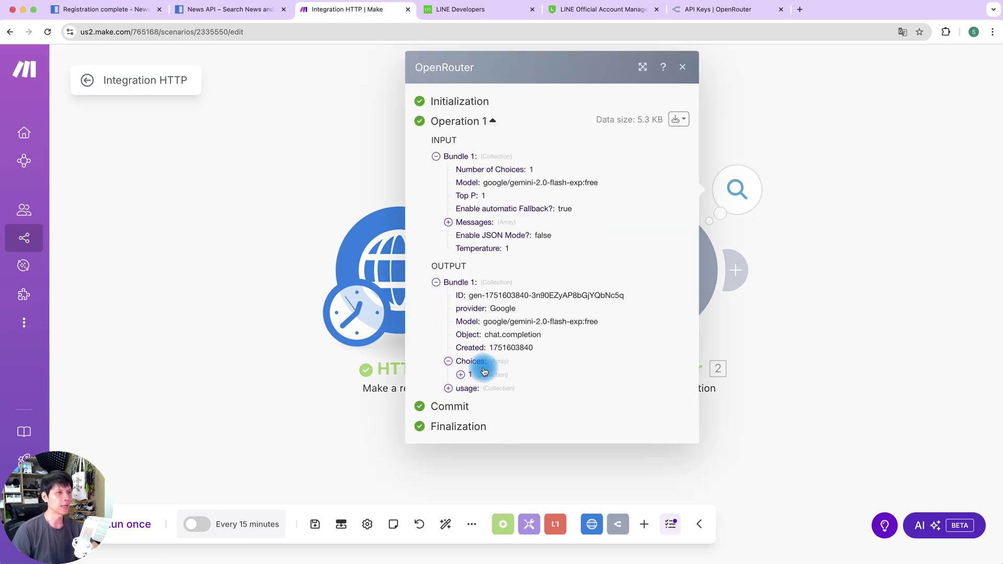
{"action": "left_click", "coordinate": [461, 375]}
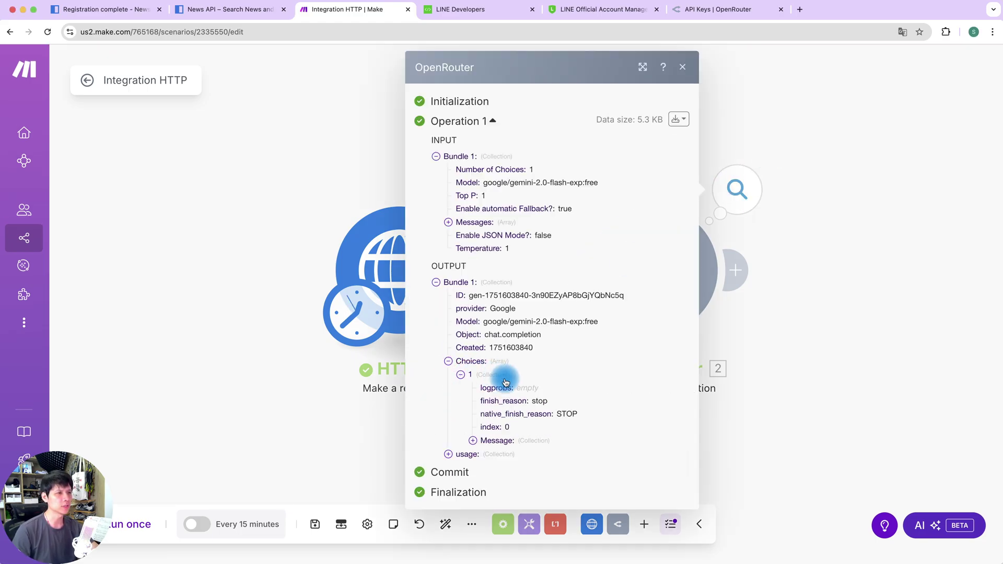
{"action": "left_click", "coordinate": [473, 441]}
Examine the dates, titles, summaries and source links in the generated message content for relevance to 台積電.
{"action": "scroll", "coordinate": [650, 273], "scroll_direction": "down", "scroll_amount": 5}
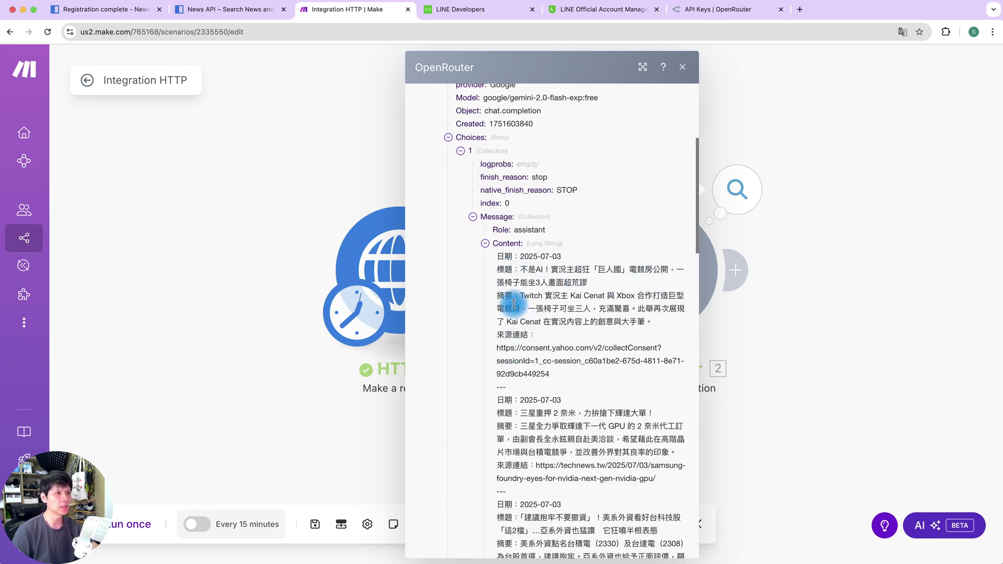
{"action": "scroll", "coordinate": [517, 296], "scroll_direction": "down", "scroll_amount": 3}
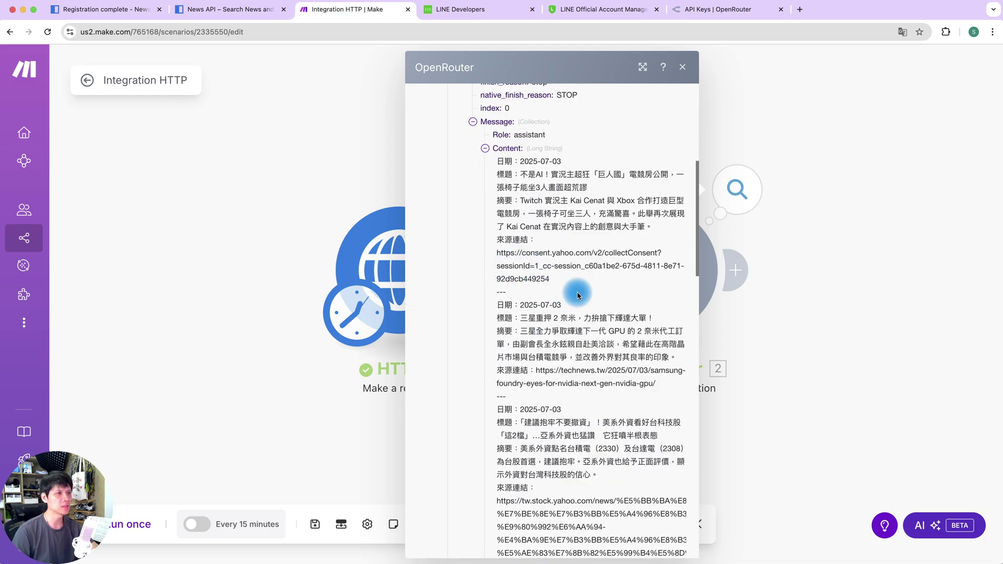
{"action": "scroll", "coordinate": [522, 253], "scroll_direction": "down", "scroll_amount": 5}
{"action": "scroll", "coordinate": [517, 260], "scroll_direction": "down", "scroll_amount": 10}
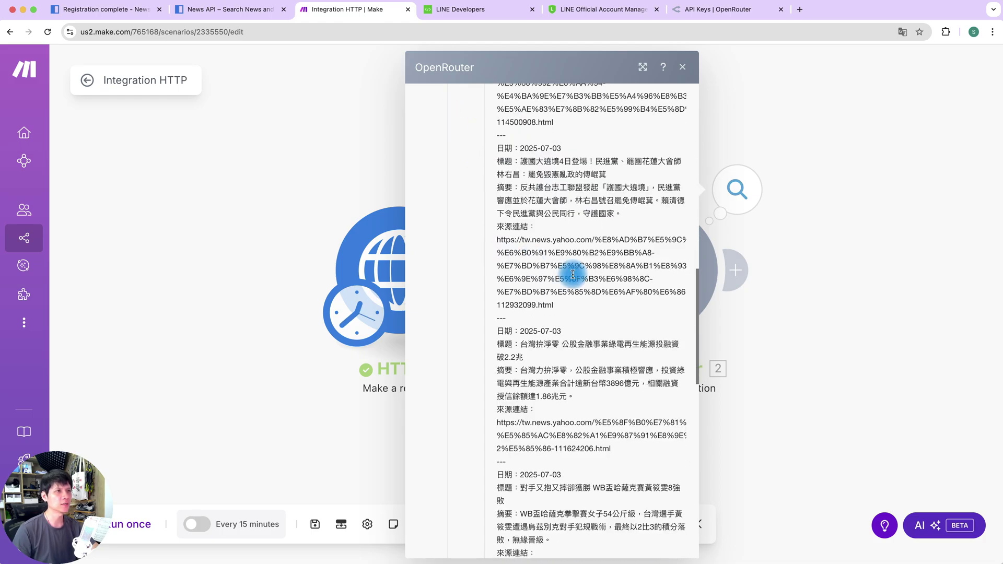
{"action": "scroll", "coordinate": [574, 275], "scroll_direction": "down", "scroll_amount": 15}
{"action": "scroll", "coordinate": [573, 279], "scroll_direction": "down", "scroll_amount": 5}
{"action": "scroll", "coordinate": [575, 276], "scroll_direction": "up", "scroll_amount": 10}
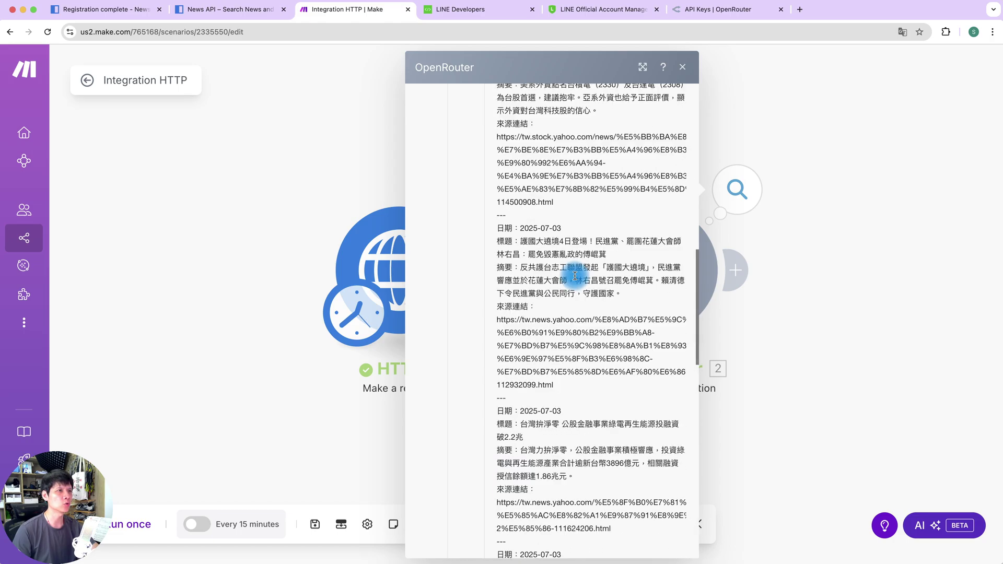
{"action": "scroll", "coordinate": [575, 276], "scroll_direction": "up", "scroll_amount": 15}
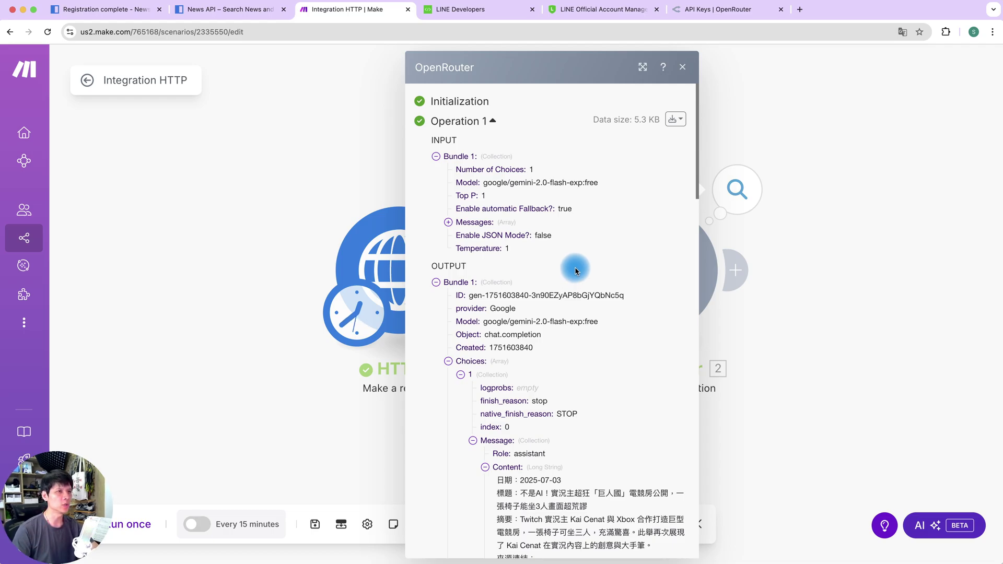
{"action": "left_click", "coordinate": [183, 175]}
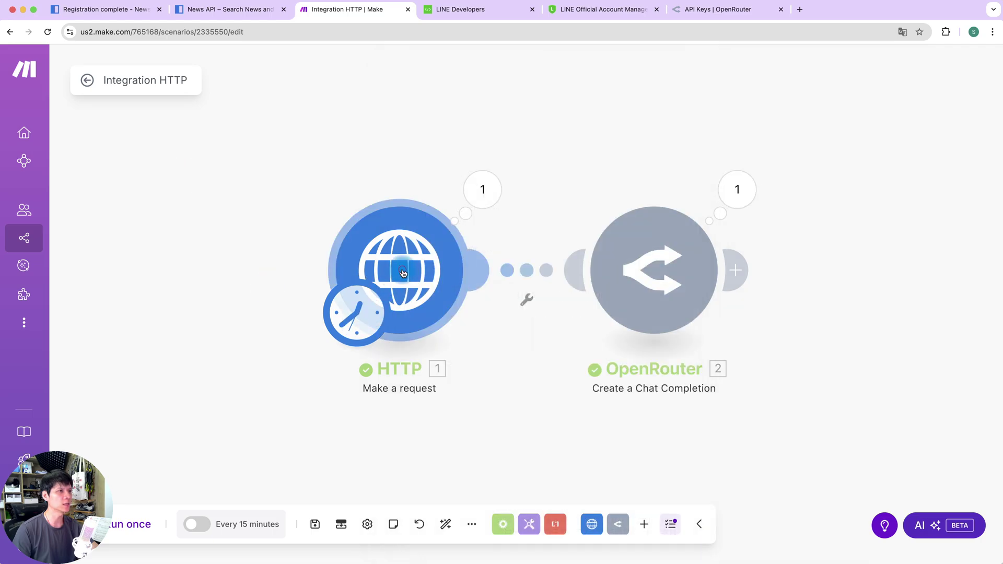
Rename the HTTP module's first query string parameter to qInTitle and save the module.
{"action": "left_click", "coordinate": [403, 273]}
{"action": "left_click", "coordinate": [570, 361]}
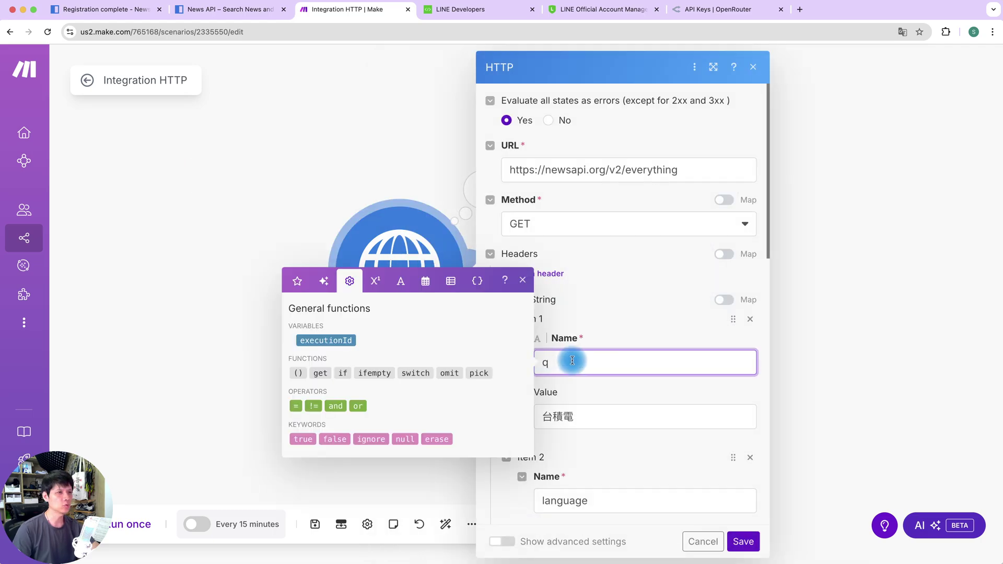
{"action": "type", "text": "InTitle"}
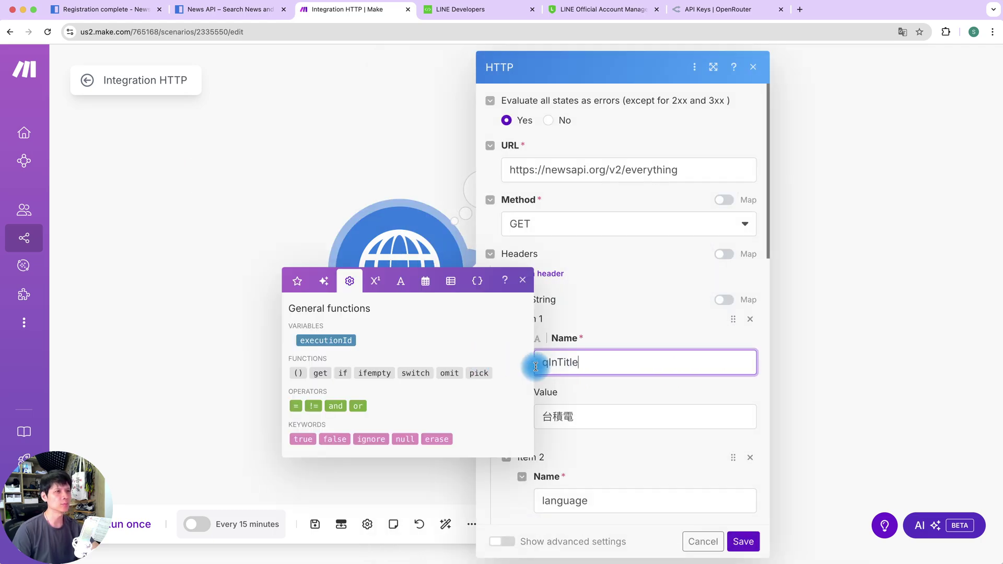
{"action": "left_click", "coordinate": [742, 540]}
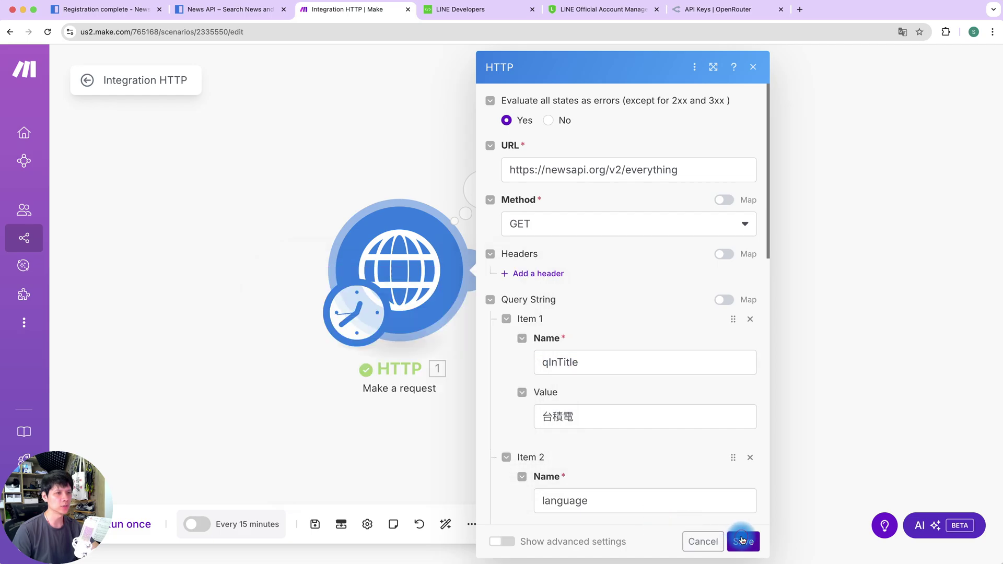
Rerun the scenario once and expand the message content under the first choice in the new OpenRouter output.
{"action": "left_click", "coordinate": [157, 528]}
{"action": "left_click", "coordinate": [449, 362]}
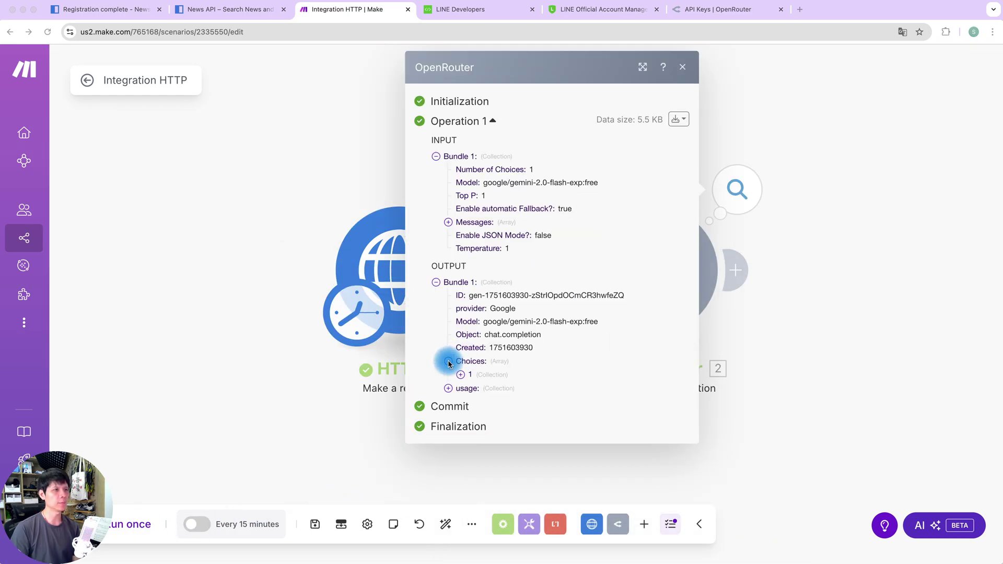
{"action": "left_click", "coordinate": [461, 374]}
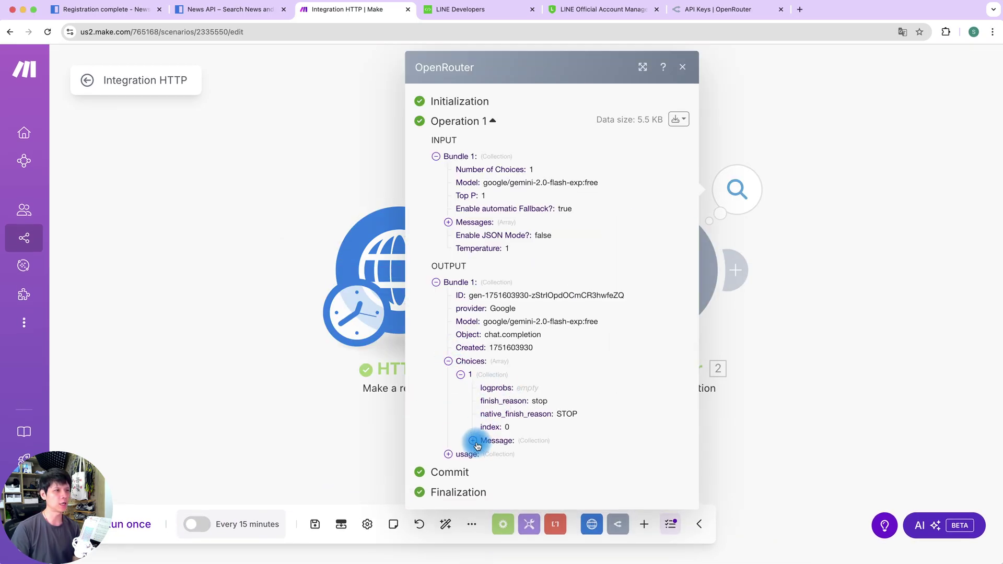
{"action": "left_click", "coordinate": [474, 441]}
{"action": "left_click", "coordinate": [484, 464]}
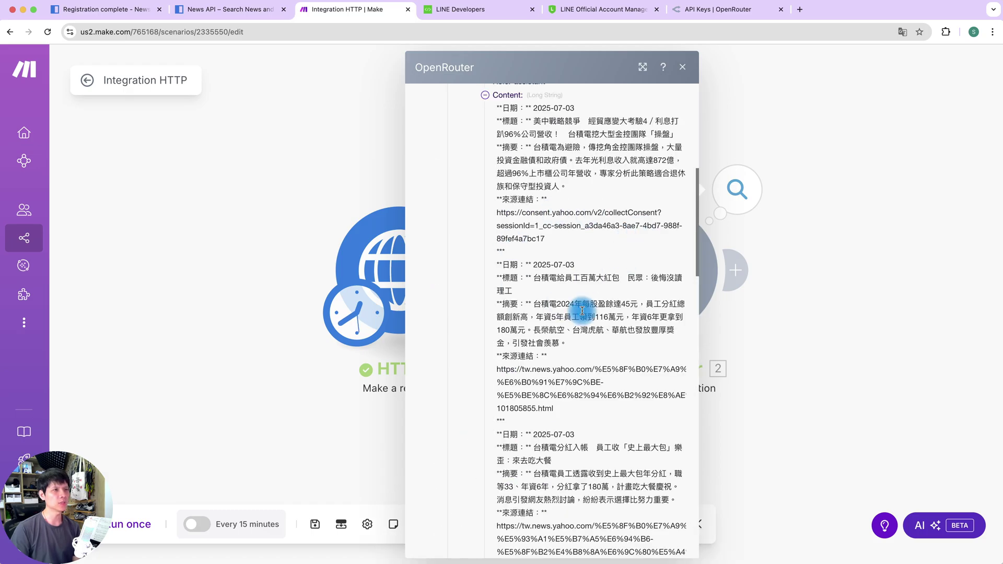
Review the titles of the newly summarized articles to check that they concern 台積電.
{"action": "scroll", "coordinate": [572, 309], "scroll_direction": "down", "scroll_amount": 3}
{"action": "scroll", "coordinate": [573, 312], "scroll_direction": "down", "scroll_amount": 5}
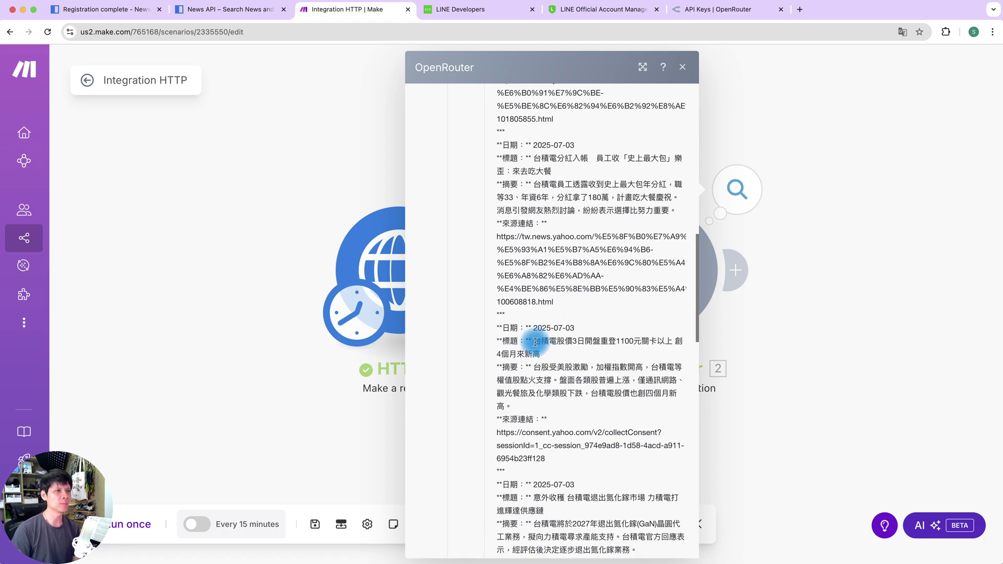
{"action": "left_click_drag", "start_coordinate": [536, 342], "coordinate": [544, 356]}
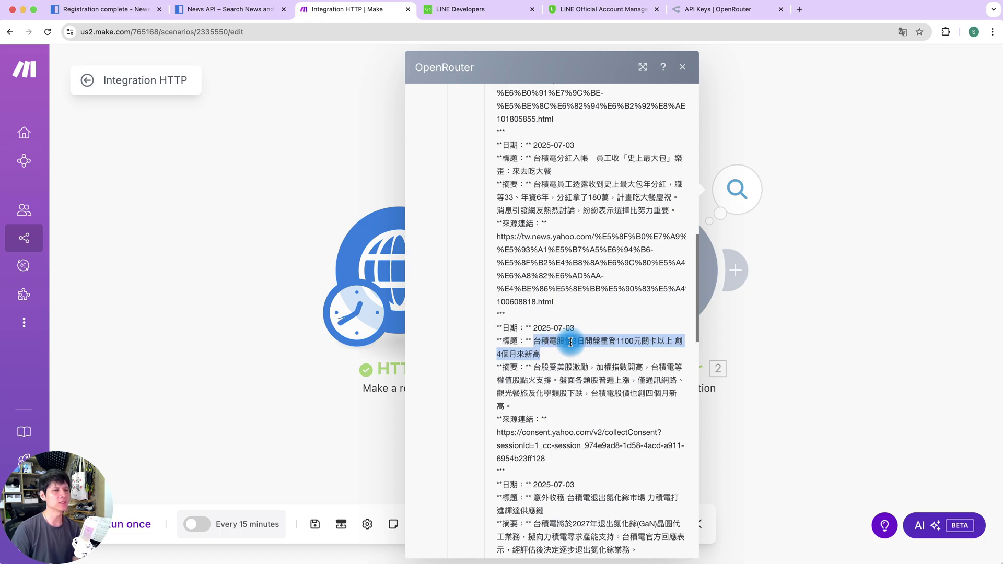
{"action": "scroll", "coordinate": [570, 342], "scroll_direction": "down", "scroll_amount": 5}
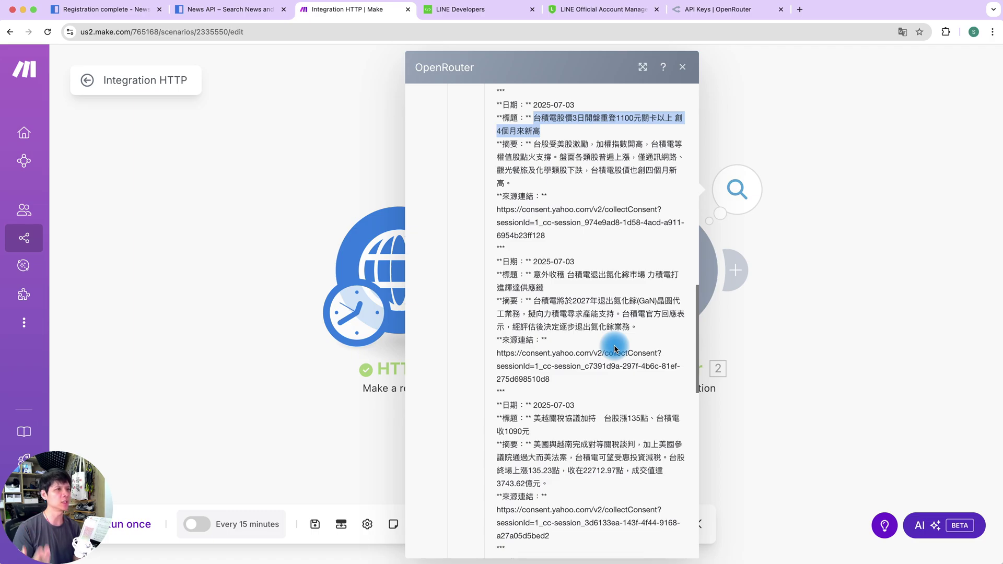
{"action": "left_click", "coordinate": [808, 338]}
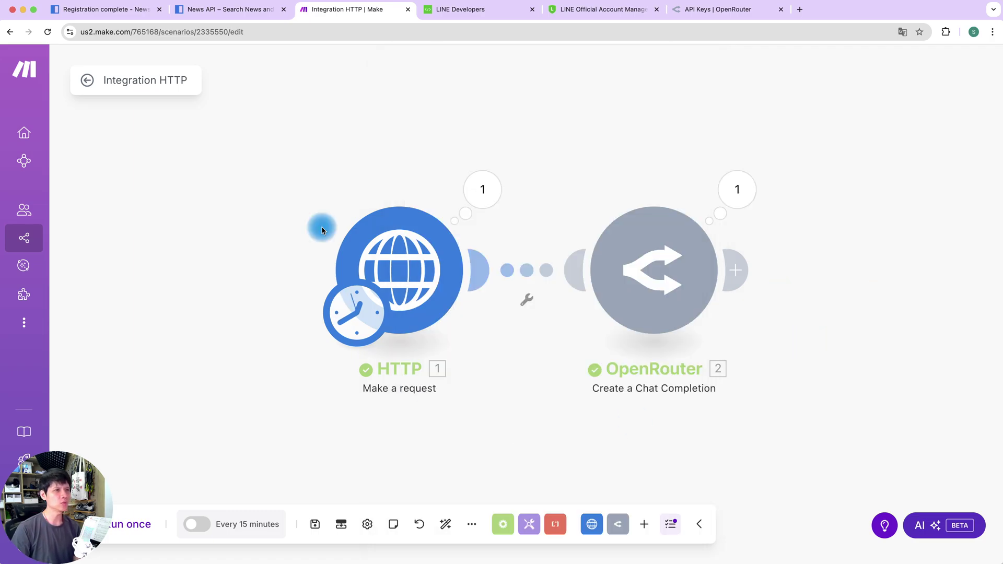
Switch to the LINE Developers console and create a new provider named newsbot.
{"action": "left_click_drag", "start_coordinate": [855, 266], "coordinate": [678, 246]}
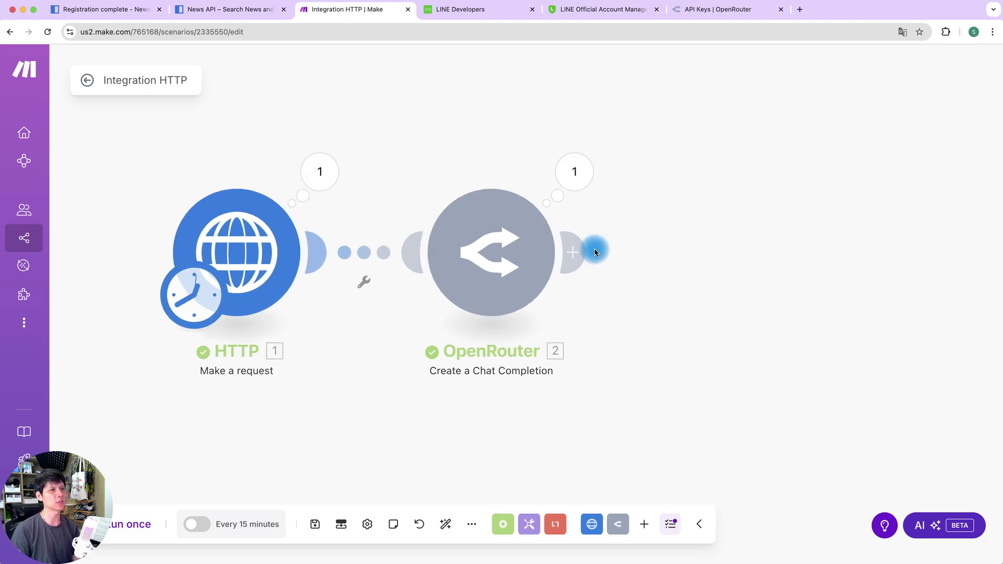
{"action": "key", "text": "ctrl+Tab"}
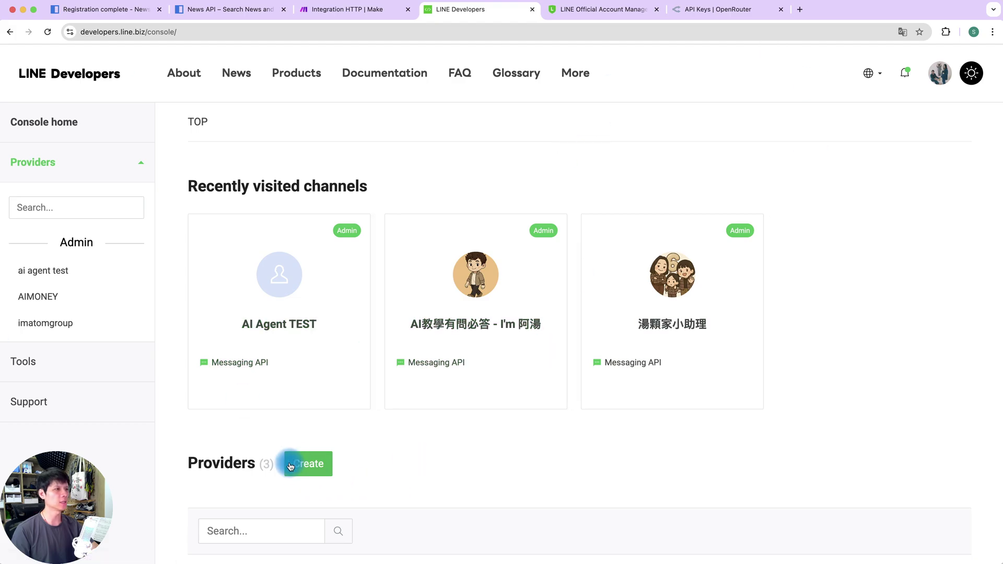
{"action": "left_click", "coordinate": [316, 468]}
{"action": "left_click", "coordinate": [465, 263]}
{"action": "type", "text": "newsbot"}
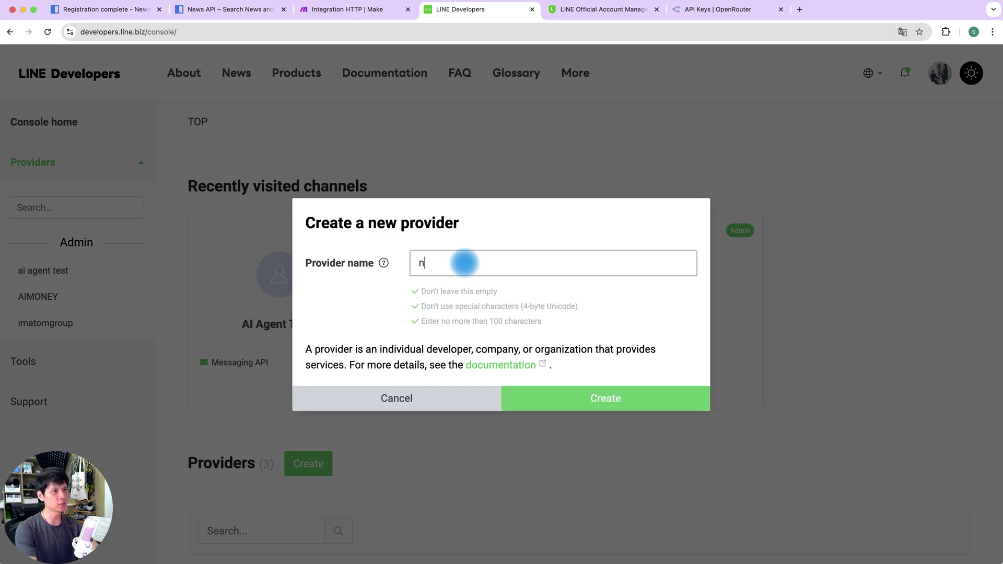
{"action": "key", "text": "Return"}
Choose a Messaging API channel for the newsbot provider and open the LINE Official Account creation form.
{"action": "scroll", "coordinate": [570, 261], "scroll_direction": "down", "scroll_amount": 3}
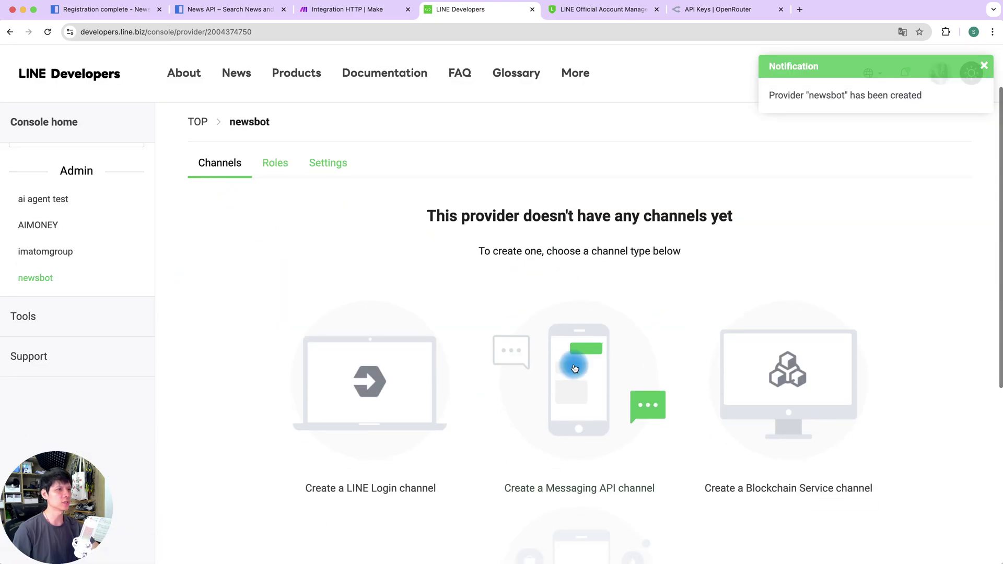
{"action": "left_click", "coordinate": [573, 390]}
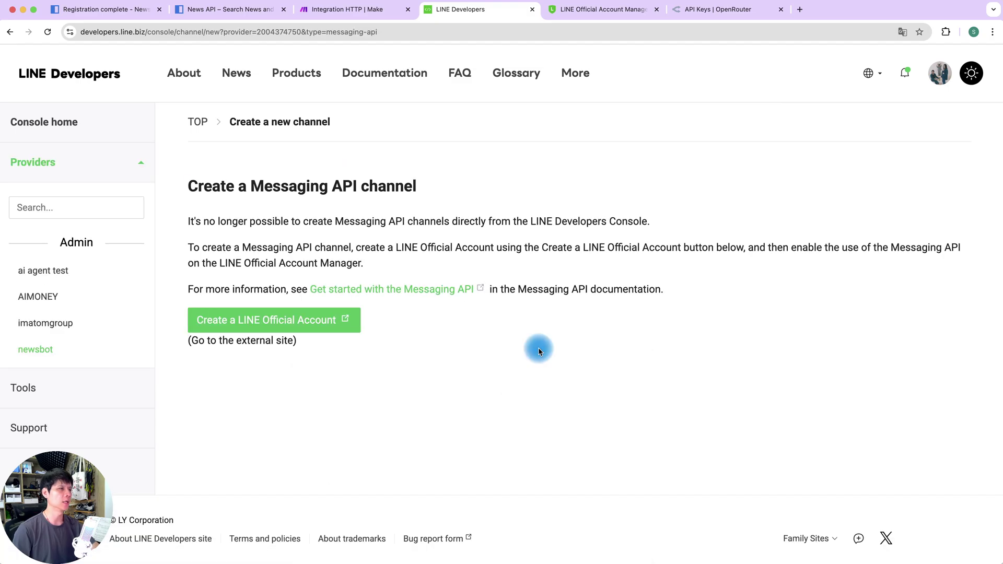
{"action": "left_click", "coordinate": [323, 328]}
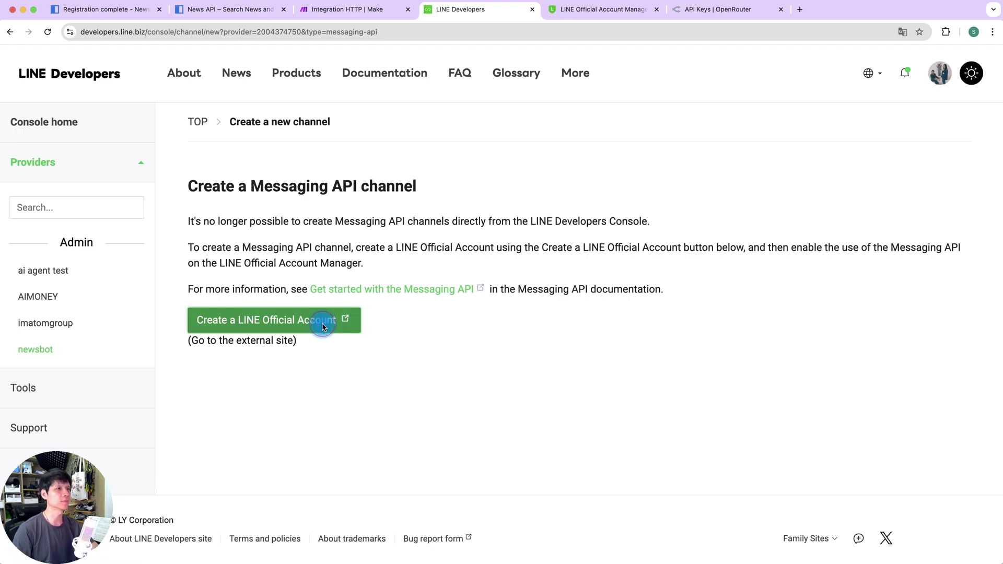
Submit the official account form with name news bot, the contact e-mail, region 台灣 and industry 餐飲, 亞洲料理.
{"action": "scroll", "coordinate": [699, 406], "scroll_direction": "down", "scroll_amount": 3}
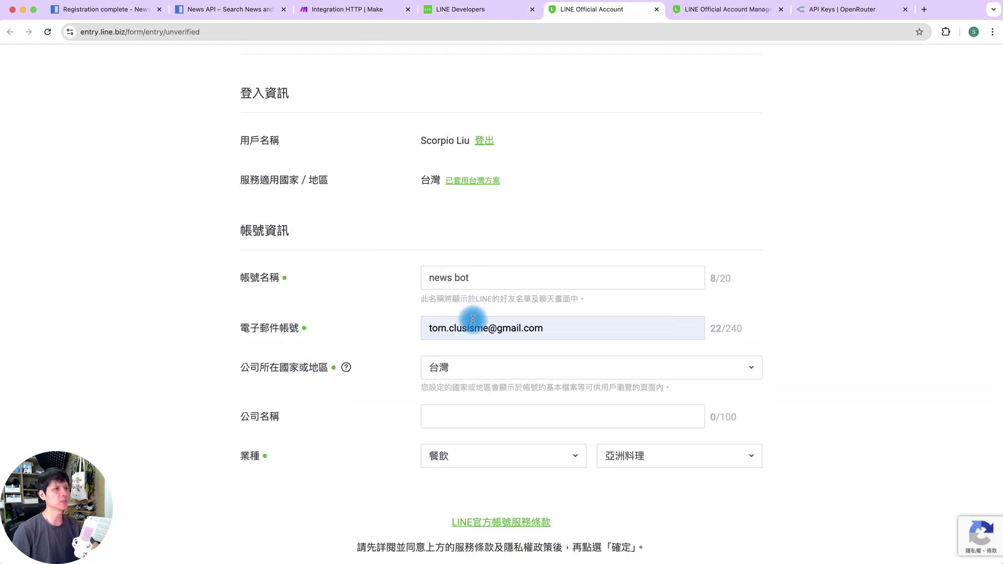
{"action": "scroll", "coordinate": [554, 331], "scroll_direction": "down", "scroll_amount": 2}
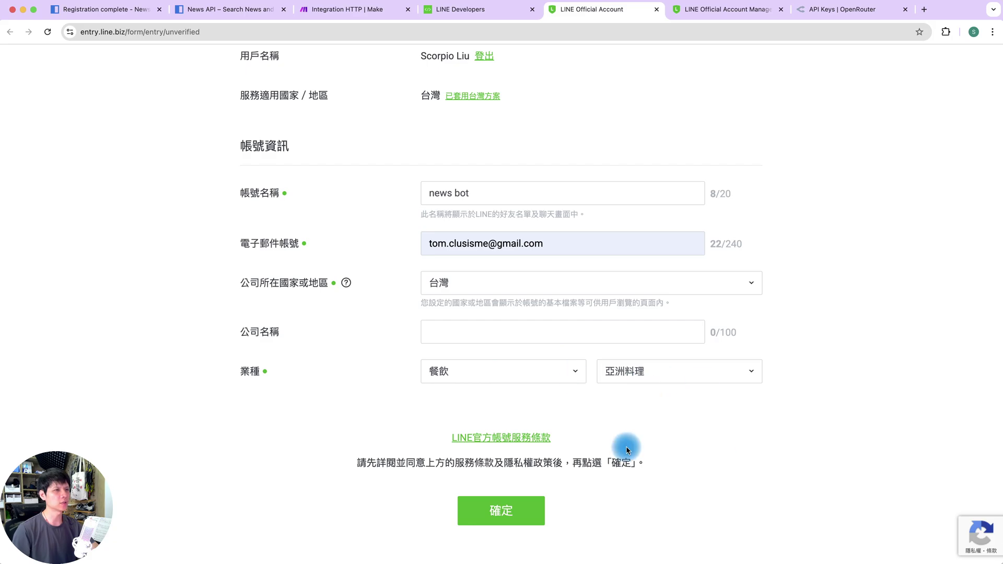
{"action": "scroll", "coordinate": [680, 452], "scroll_direction": "down", "scroll_amount": 1}
{"action": "left_click", "coordinate": [501, 481]}
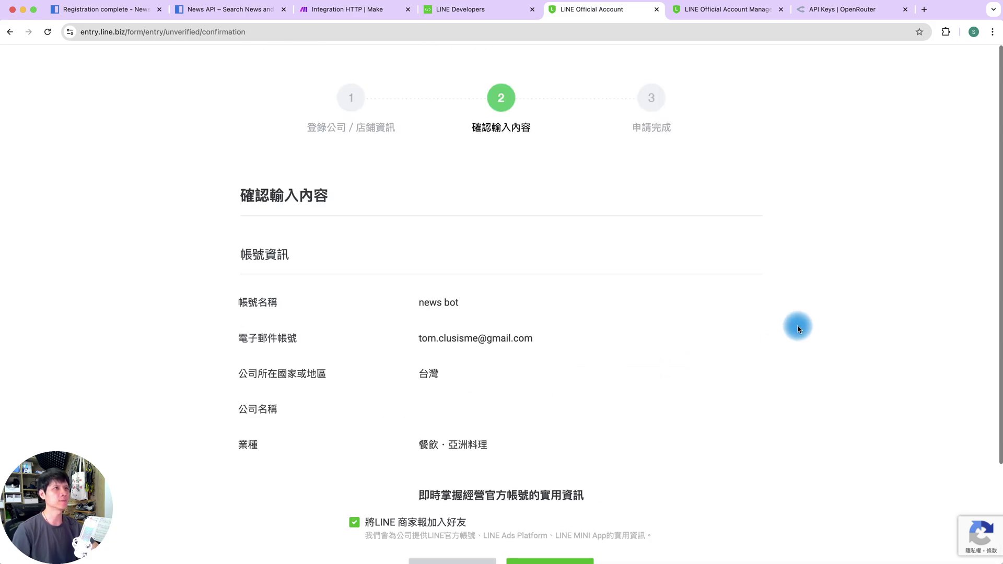
Complete the application with 將LINE 商家報加入好友 unselected, and postpone verification to continue to the account's management screen.
{"action": "scroll", "coordinate": [795, 327], "scroll_direction": "down", "scroll_amount": 3}
{"action": "left_click", "coordinate": [353, 399]}
{"action": "left_click", "coordinate": [565, 450]}
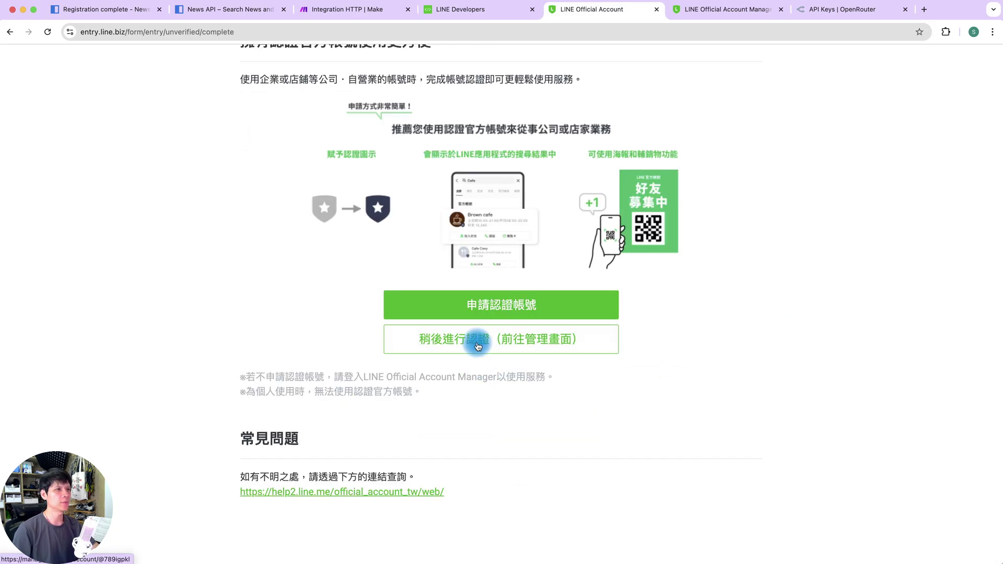
{"action": "left_click", "coordinate": [549, 343]}
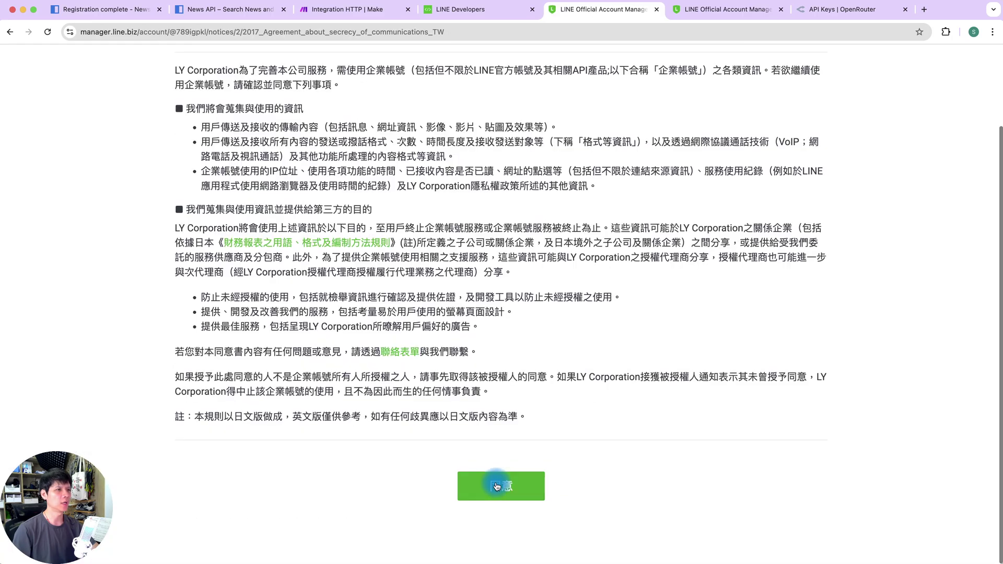
Agree to the account's information-use terms and enable the 聊天 function in the response settings.
{"action": "left_click", "coordinate": [497, 483]}
{"action": "left_click", "coordinate": [502, 480]}
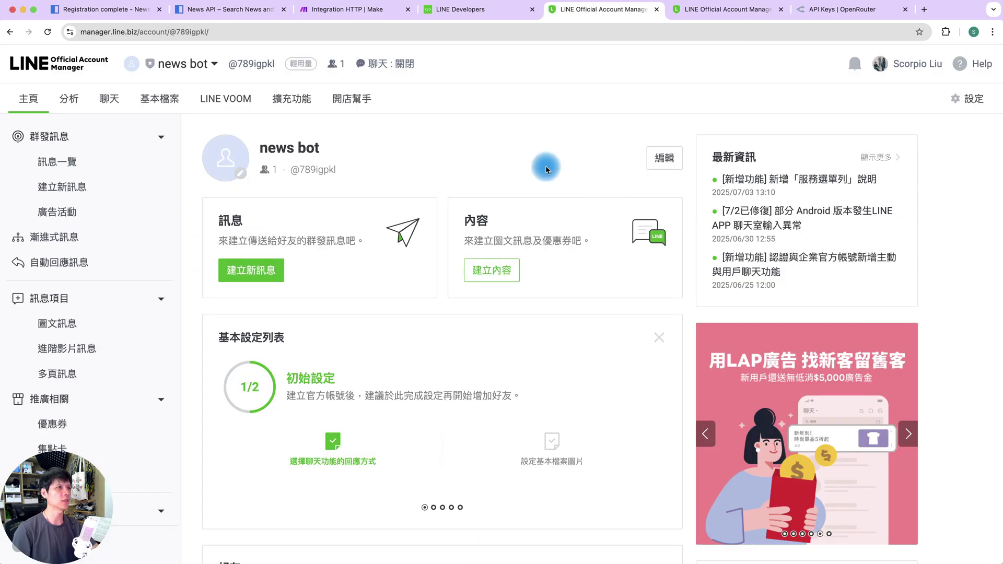
{"action": "left_click", "coordinate": [389, 65]}
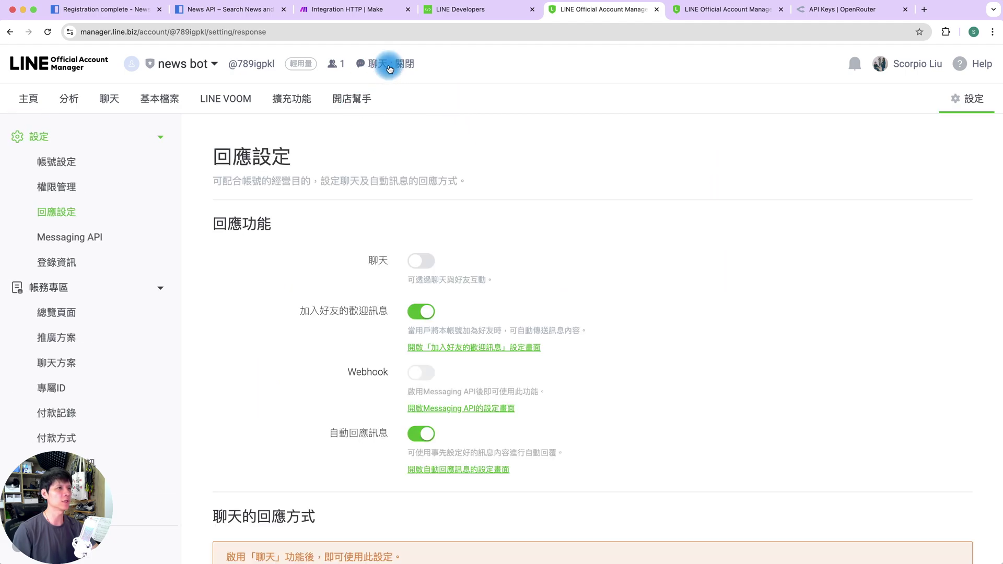
{"action": "left_click", "coordinate": [426, 262]}
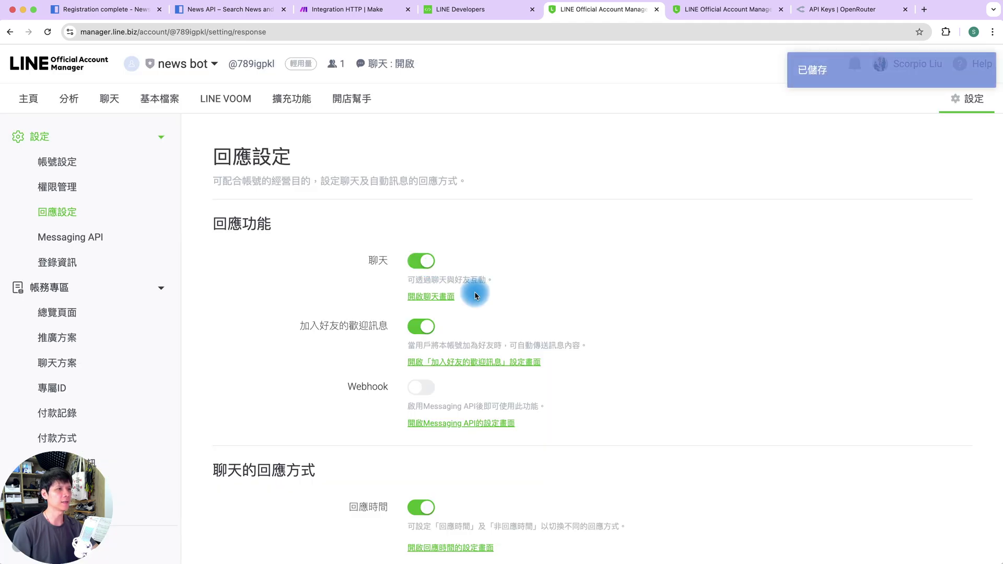
Enable the Messaging API for the news bot account under the provider newsbot, leaving the privacy policy and terms of service URLs blank.
{"action": "left_click", "coordinate": [458, 428]}
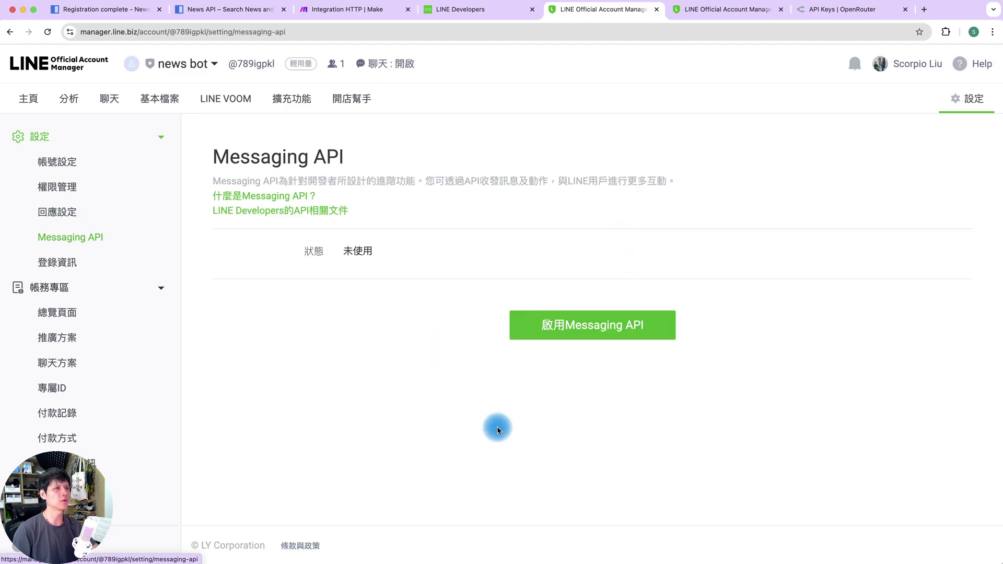
{"action": "left_click", "coordinate": [587, 328]}
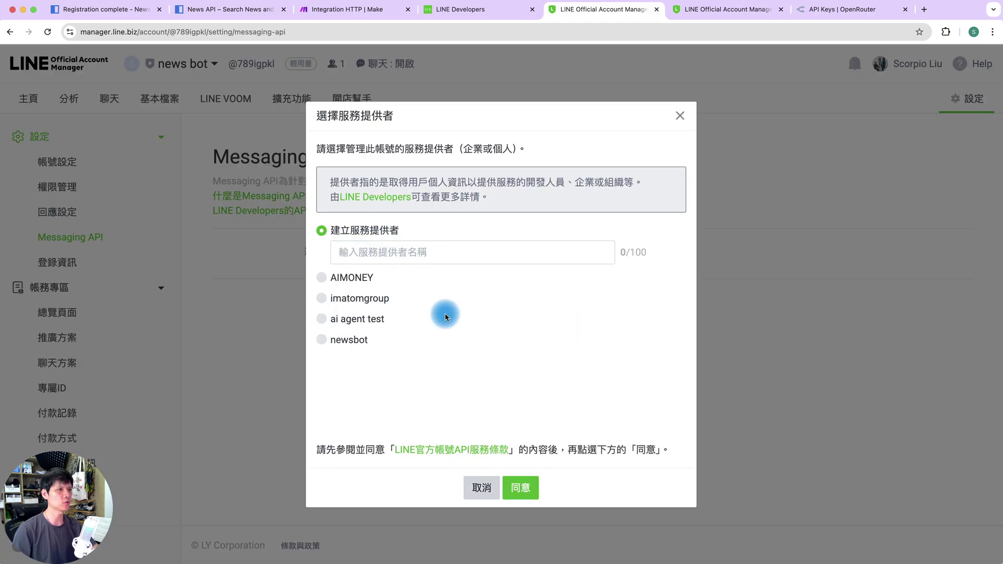
{"action": "left_click", "coordinate": [342, 342]}
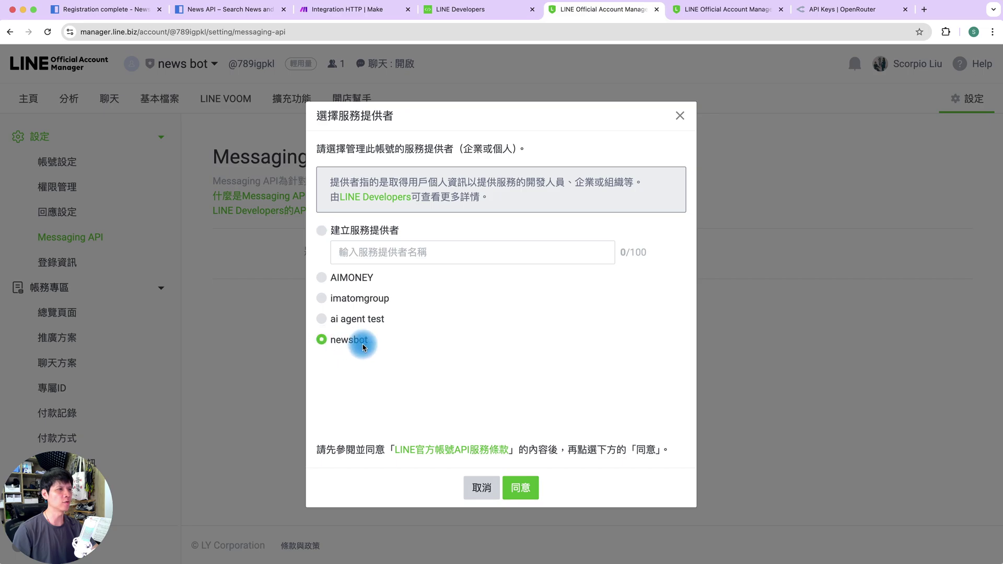
{"action": "left_click", "coordinate": [460, 20]}
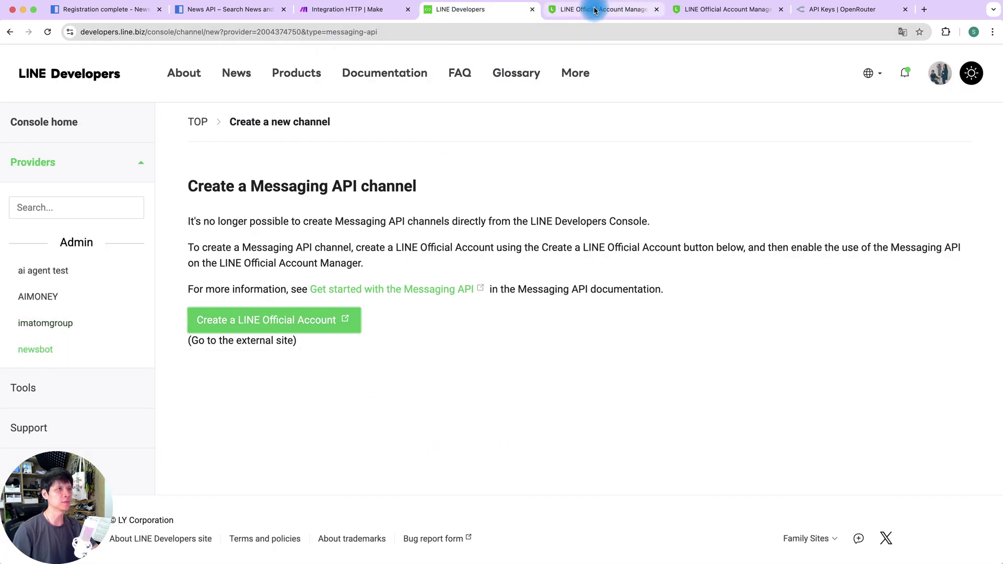
{"action": "left_click", "coordinate": [578, 9]}
{"action": "left_click", "coordinate": [517, 489]}
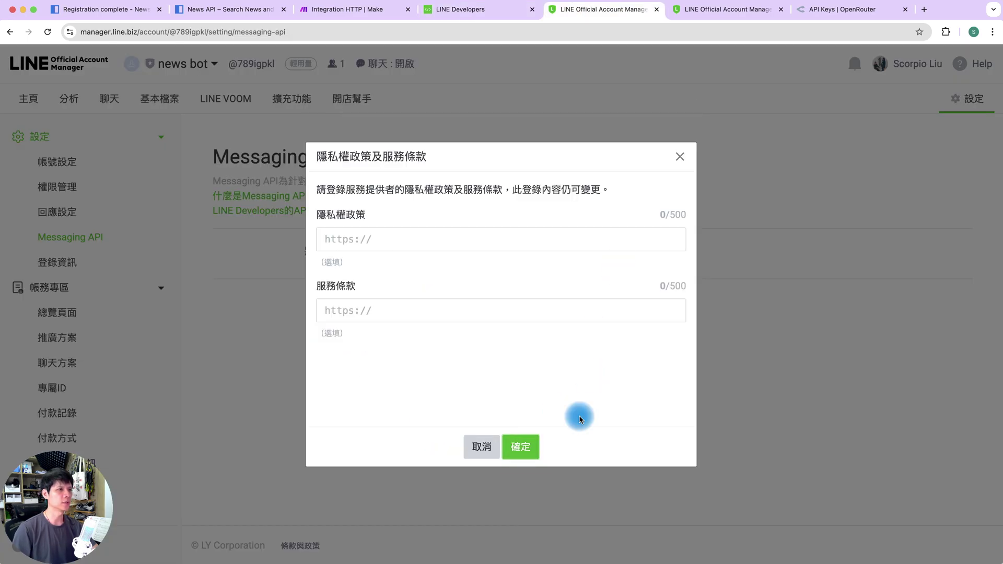
{"action": "left_click", "coordinate": [522, 446]}
{"action": "left_click", "coordinate": [521, 399]}
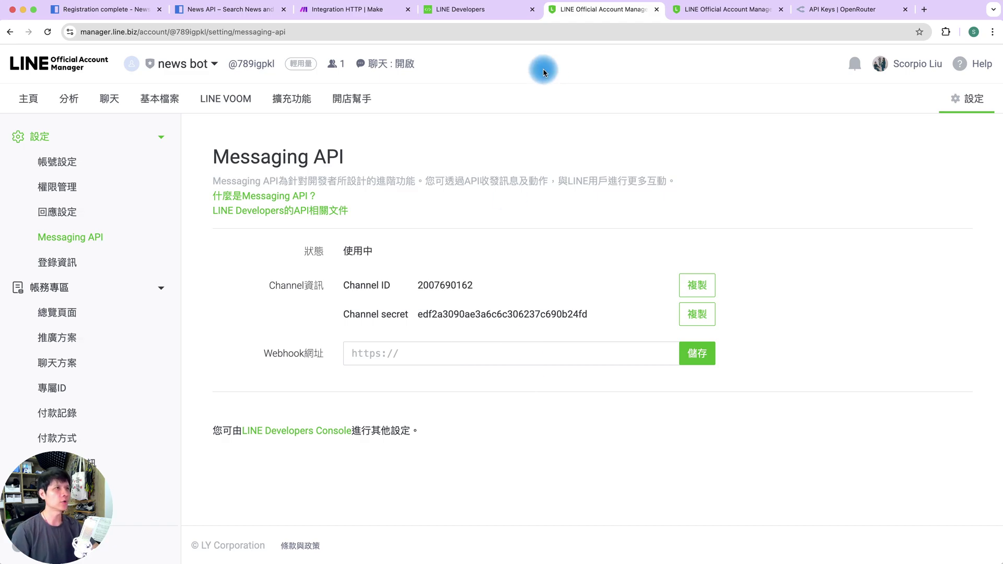
Switch to the LINE Developers console and open the news bot channel of the newsbot provider.
{"action": "left_click", "coordinate": [468, 11]}
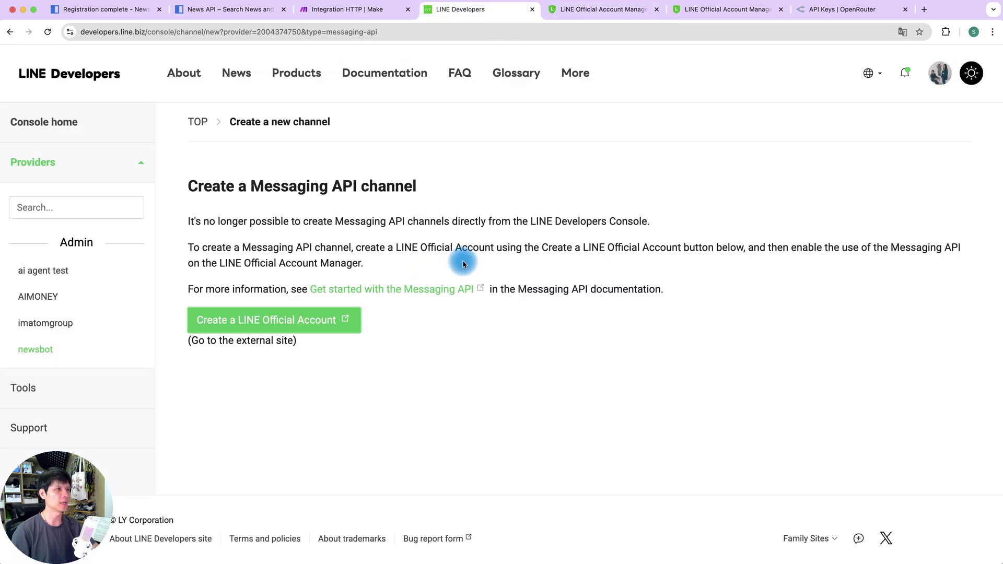
{"action": "left_click", "coordinate": [44, 353]}
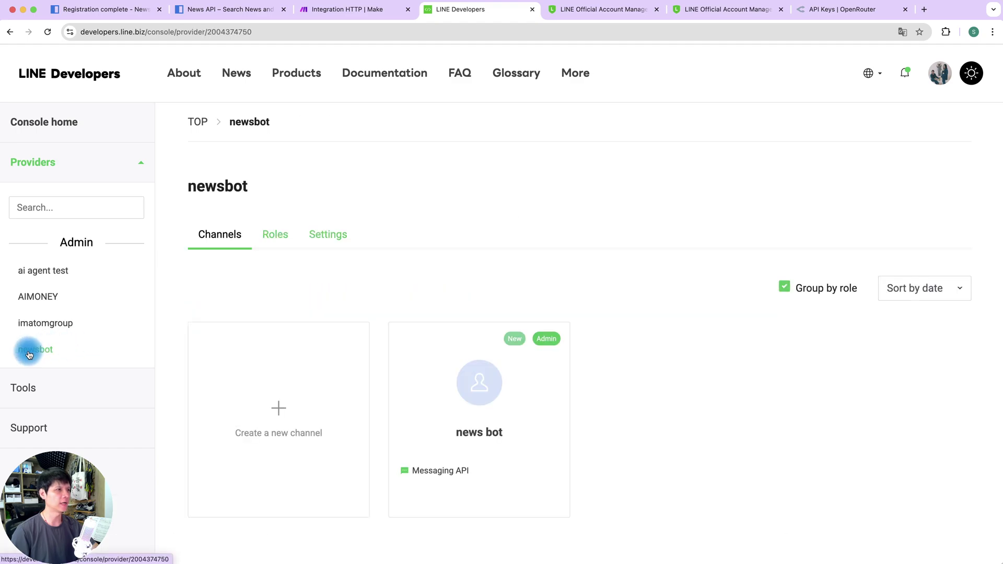
{"action": "left_click", "coordinate": [446, 426]}
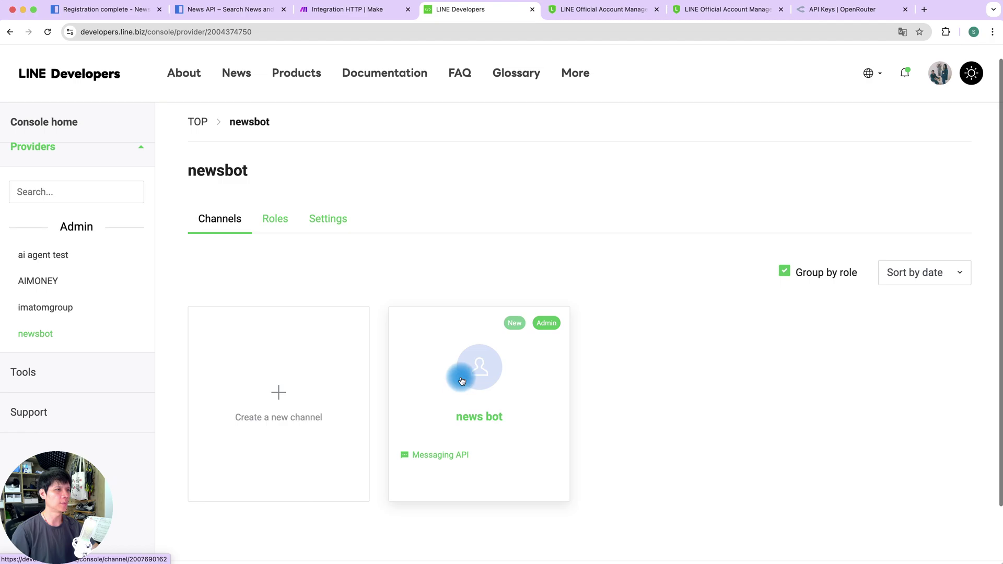
Switch to Make, add a LINE Send a Push Message module after OpenRouter, and start a new connection for it.
{"action": "left_click", "coordinate": [358, 12]}
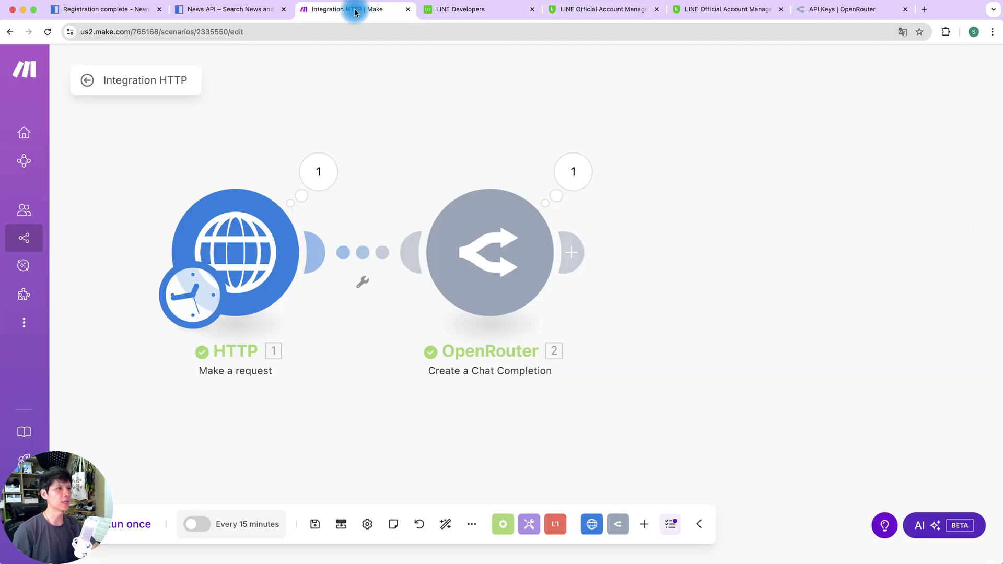
{"action": "left_click", "coordinate": [578, 250]}
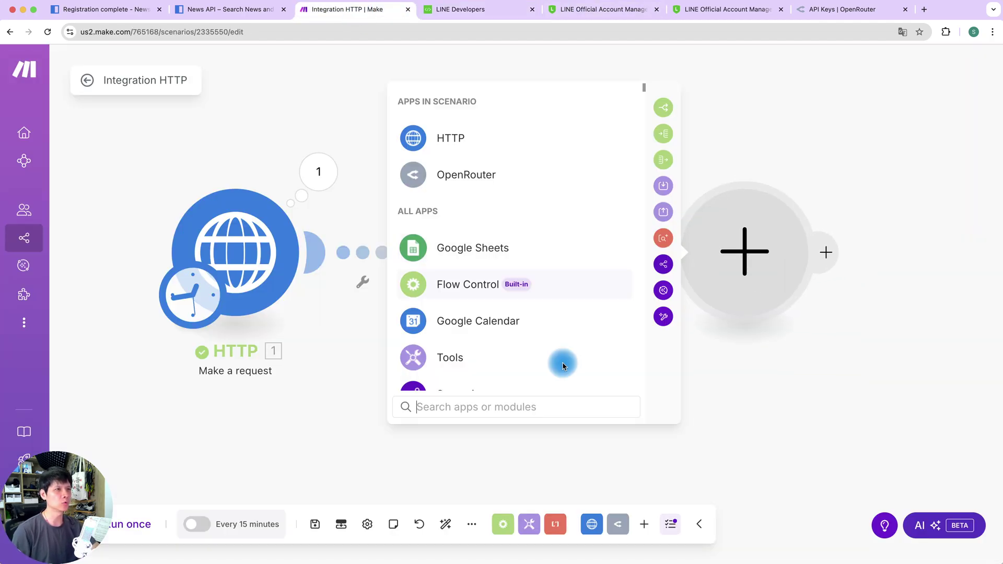
{"action": "type", "text": "line"}
{"action": "left_click", "coordinate": [506, 101]}
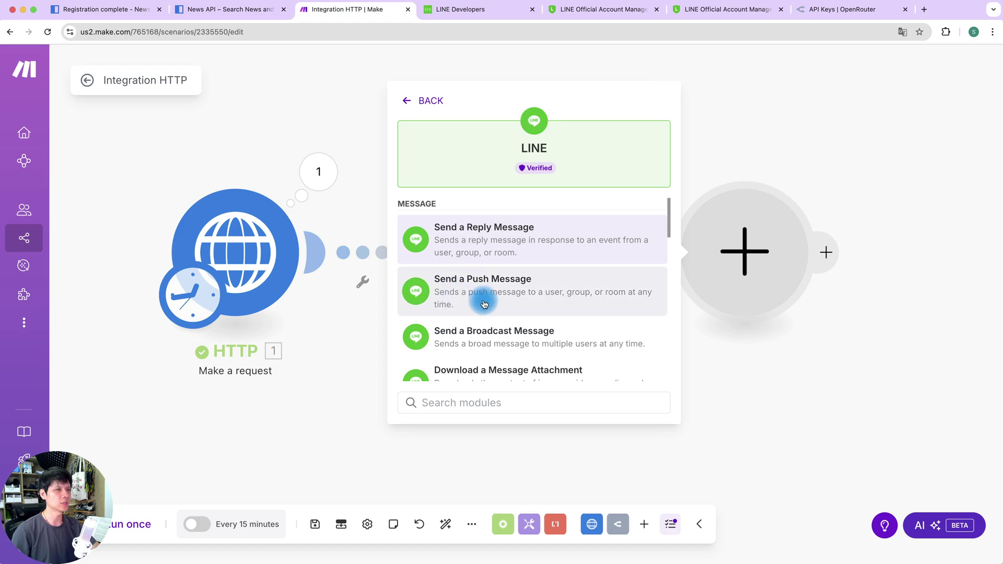
{"action": "left_click", "coordinate": [470, 294]}
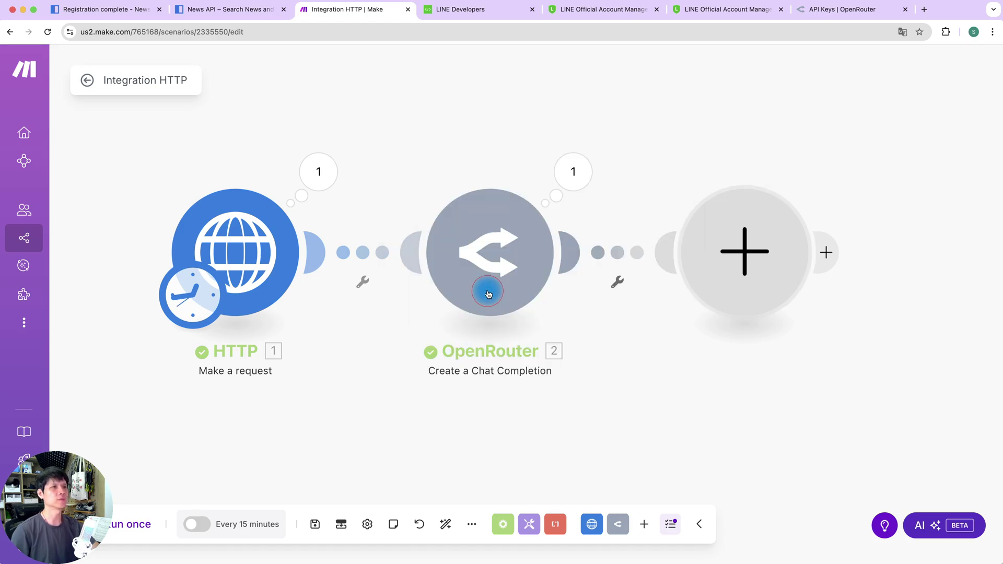
{"action": "left_click", "coordinate": [643, 163]}
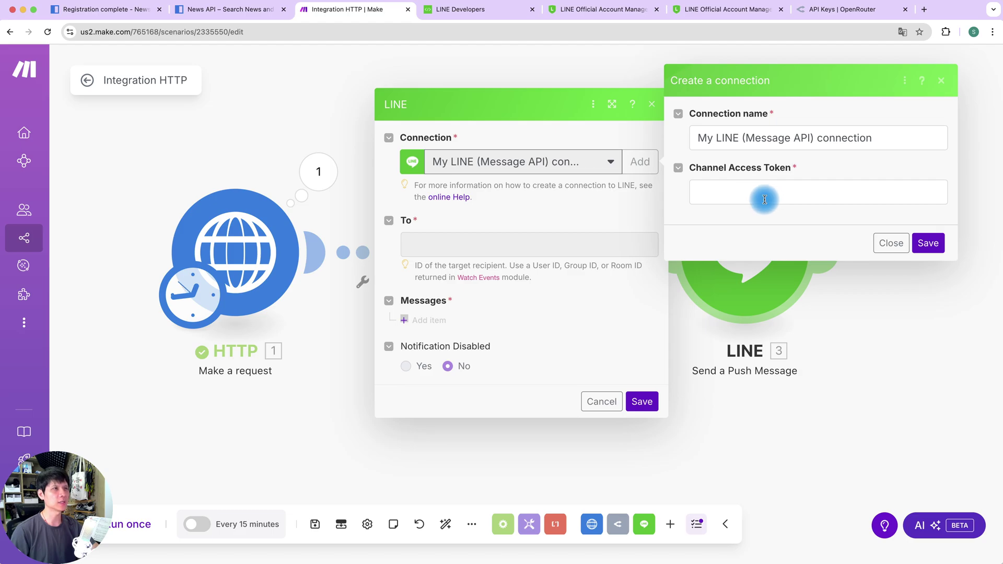
Switch to LINE Developers, issue a long-lived channel access token in the news bot channel's Messaging API settings and copy it.
{"action": "left_click", "coordinate": [460, 9]}
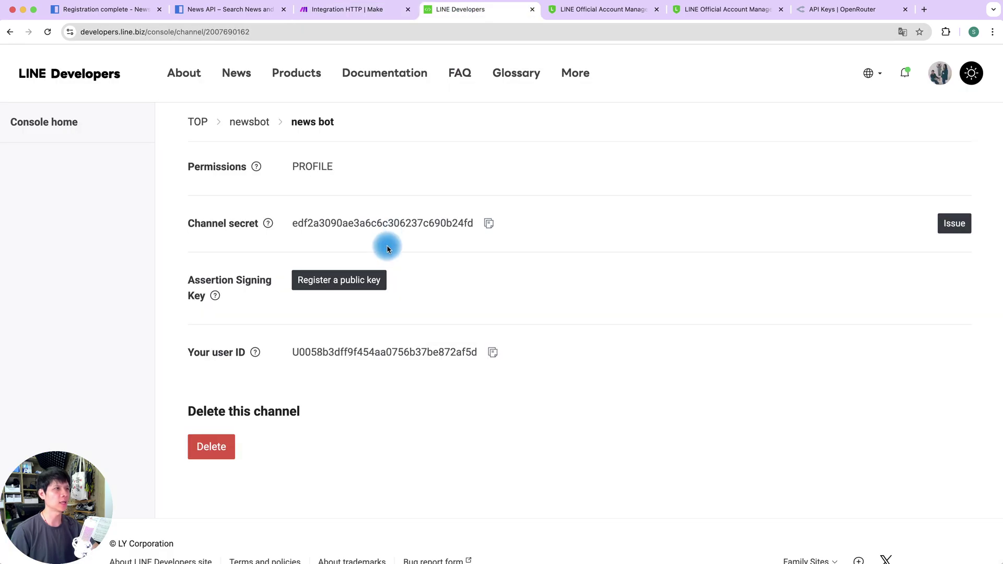
{"action": "scroll", "coordinate": [385, 246], "scroll_direction": "up", "scroll_amount": 10}
{"action": "left_click", "coordinate": [319, 276]}
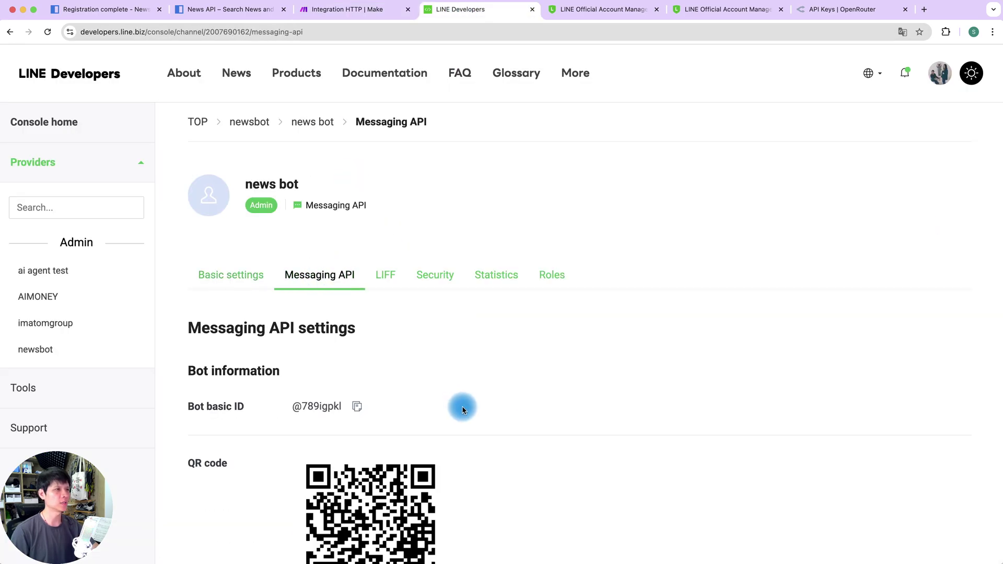
{"action": "scroll", "coordinate": [451, 407], "scroll_direction": "down", "scroll_amount": 10}
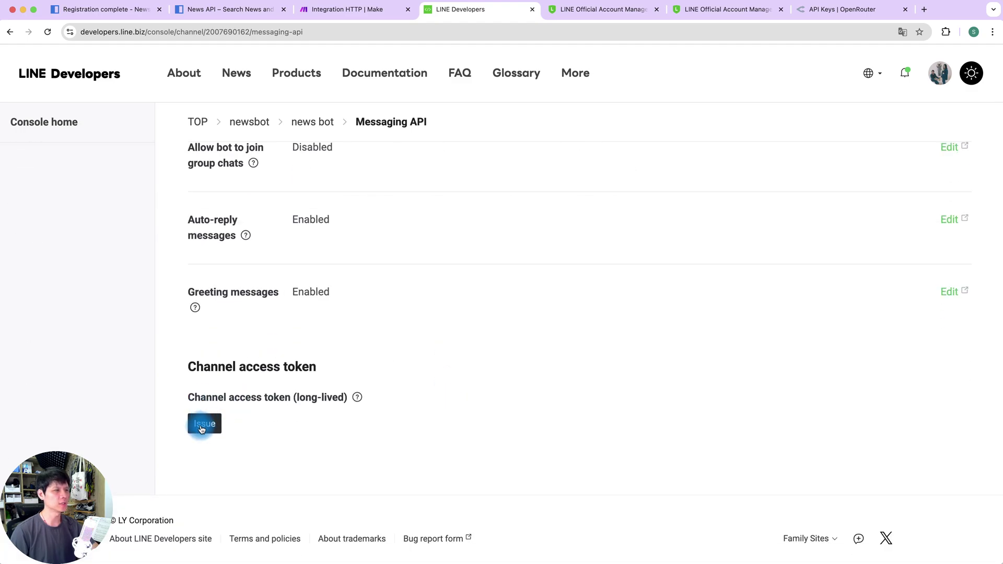
{"action": "left_click", "coordinate": [201, 429]}
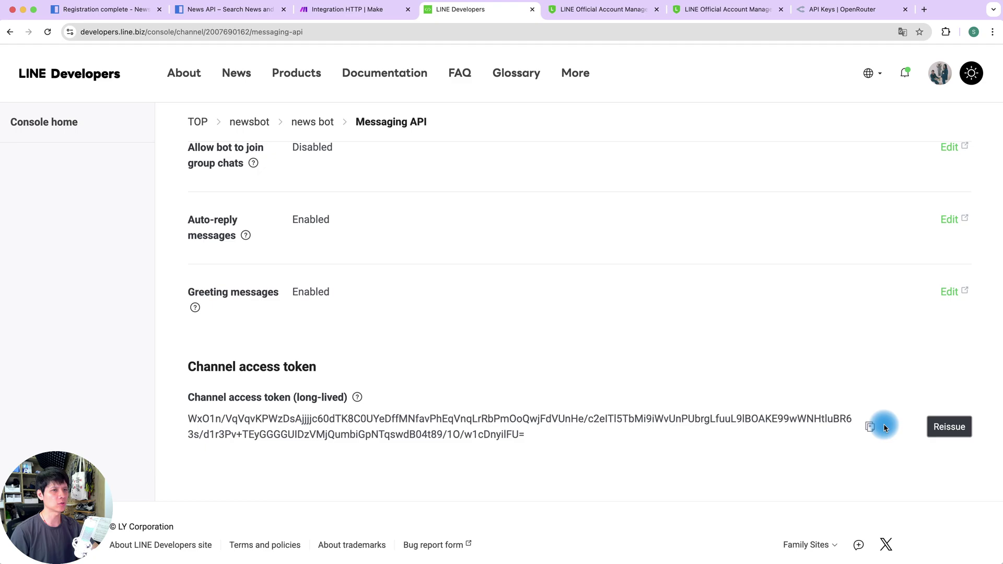
{"action": "left_click", "coordinate": [867, 428]}
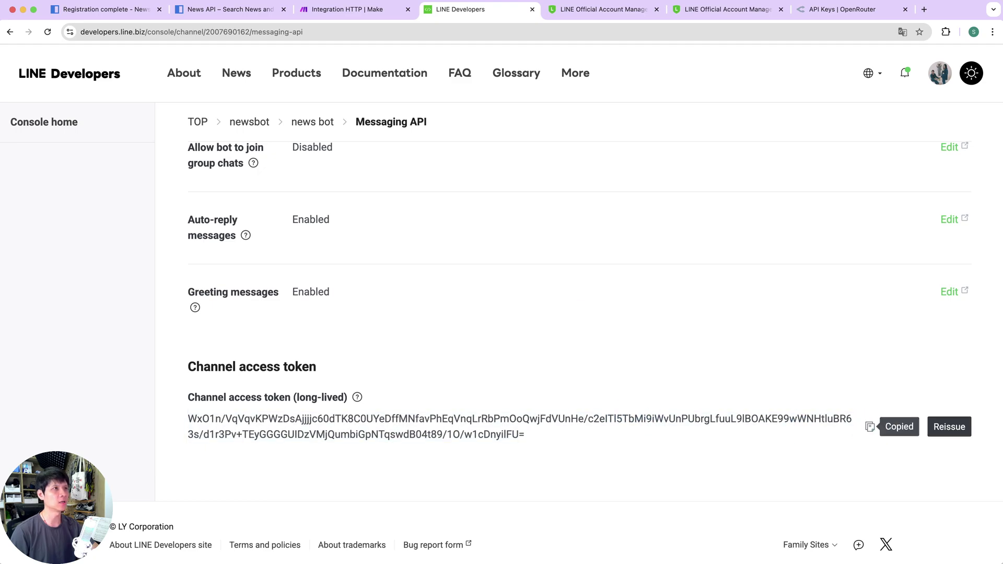
Back in Make, paste the channel access token into the LINE connection, name the connection newsbot and save it.
{"action": "left_click", "coordinate": [316, 10]}
{"action": "left_click", "coordinate": [742, 193]}
{"action": "key", "text": "super+v"}
{"action": "triple_click", "coordinate": [716, 133]}
{"action": "type", "text": "newsbot"}
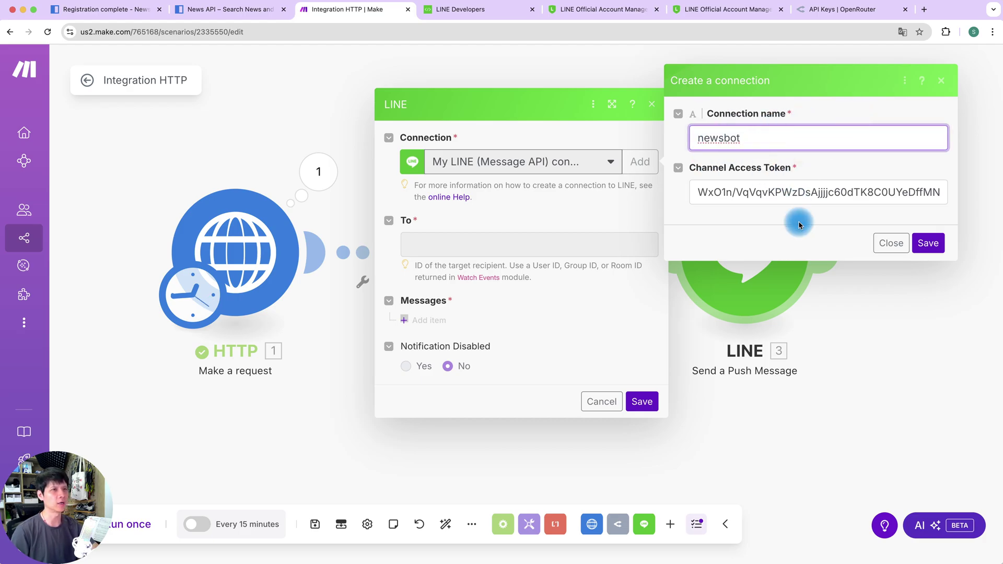
{"action": "left_click", "coordinate": [929, 243]}
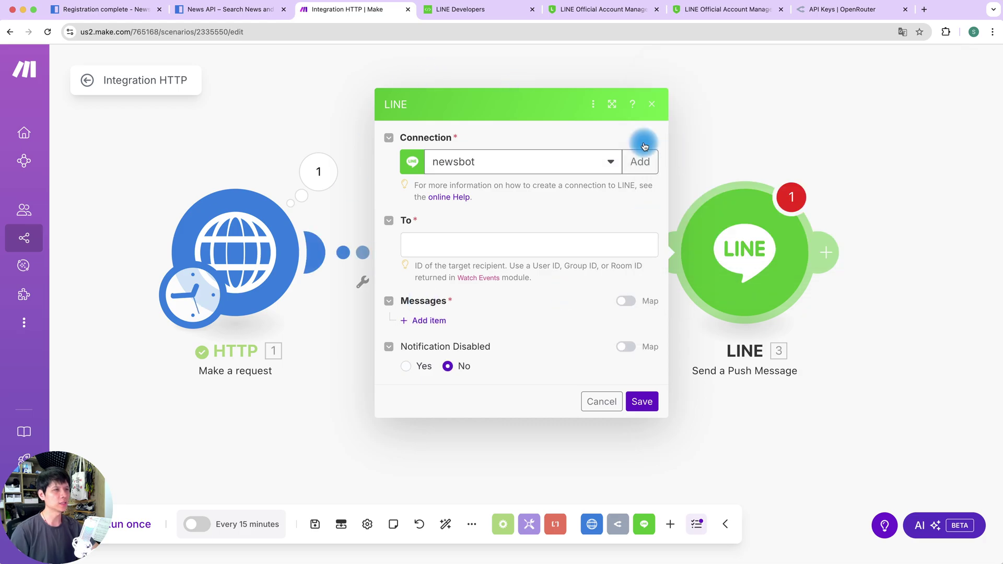
Copy the user ID from the channel's basic settings in LINE Developers and paste it as the push message's recipient in Make.
{"action": "left_click", "coordinate": [448, 250]}
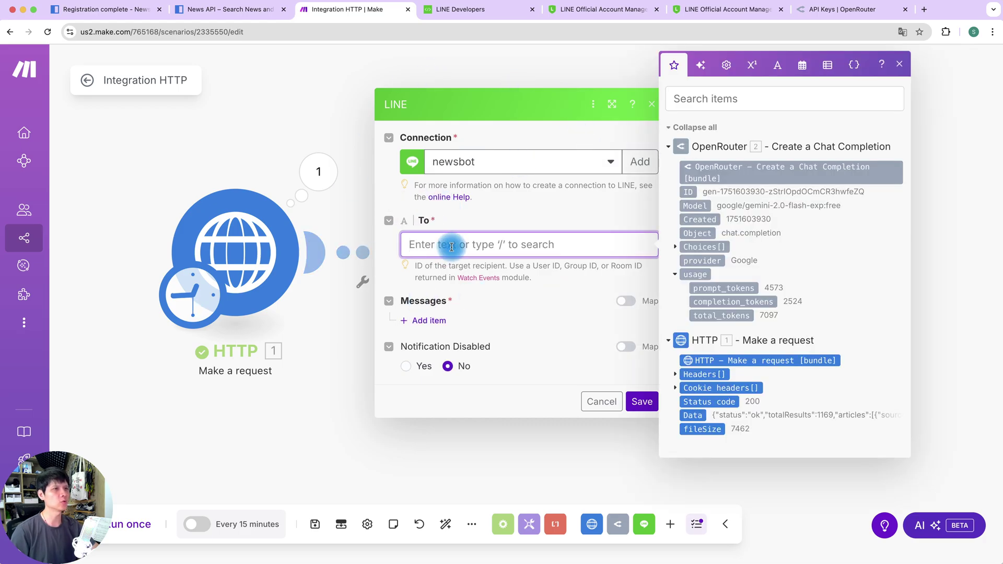
{"action": "left_click", "coordinate": [450, 9]}
{"action": "left_click", "coordinate": [209, 276]}
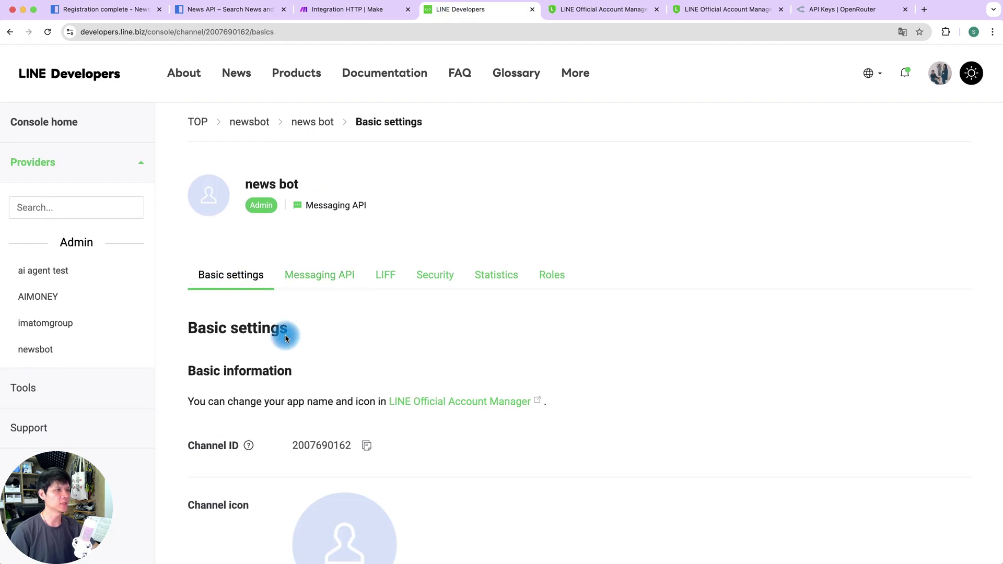
{"action": "scroll", "coordinate": [345, 413], "scroll_direction": "down", "scroll_amount": 10}
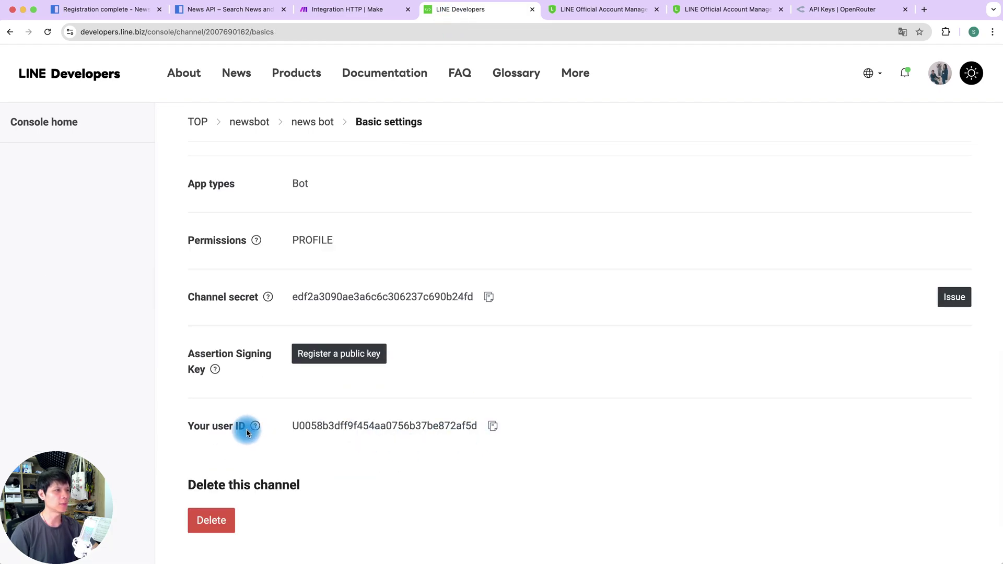
{"action": "left_click", "coordinate": [493, 427]}
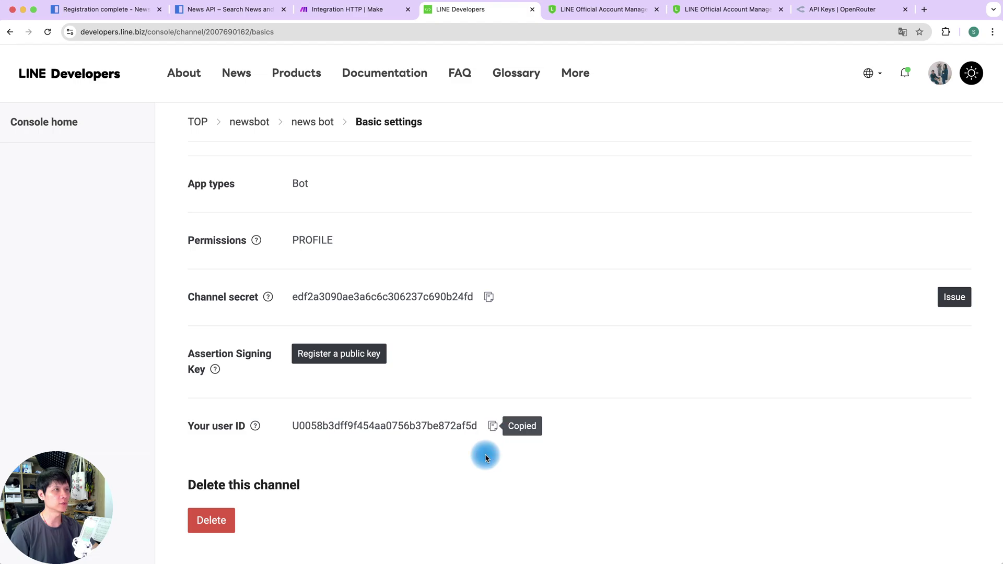
{"action": "left_click", "coordinate": [393, 4]}
{"action": "left_click", "coordinate": [444, 233]}
{"action": "key", "text": "super+v"}
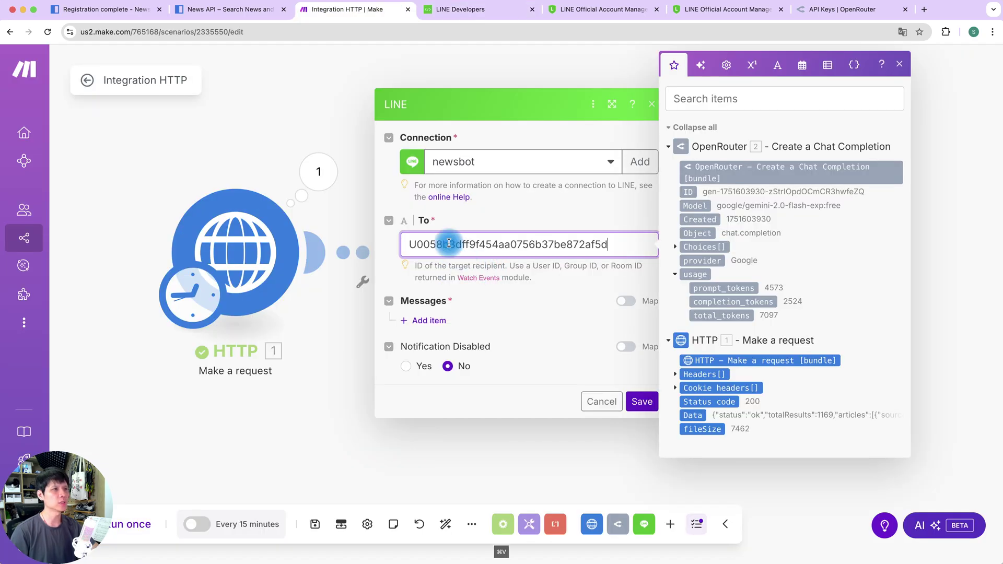
Add a message item of type Text and map its text to OpenRouter's Choices[] Message Content.
{"action": "left_click", "coordinate": [410, 316]}
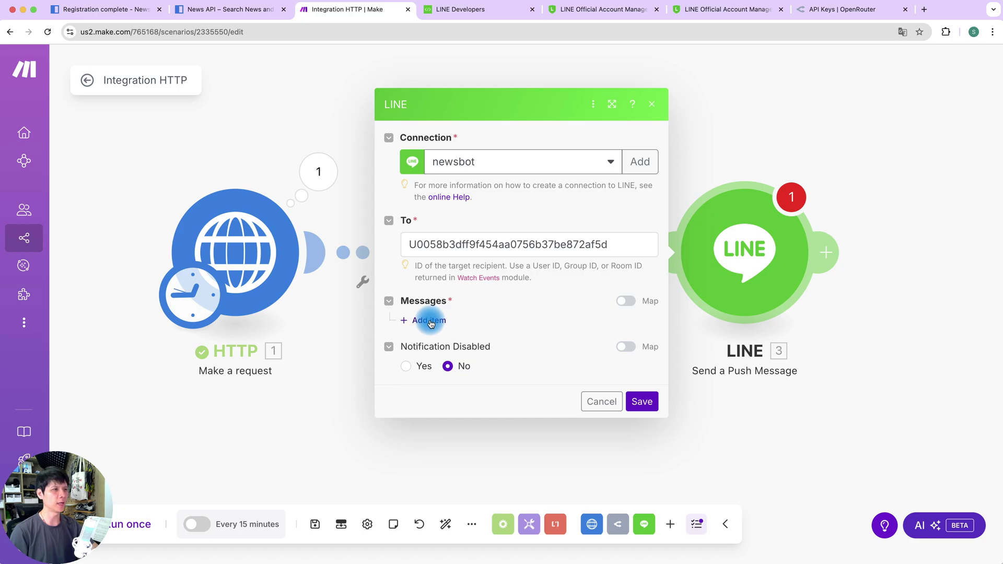
{"action": "left_click", "coordinate": [429, 321]}
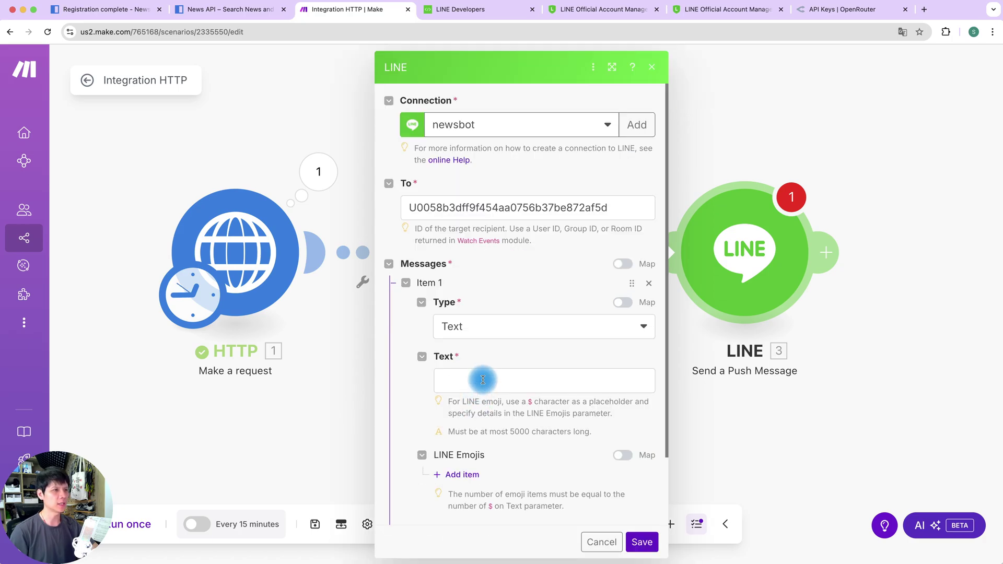
{"action": "left_click", "coordinate": [483, 380]}
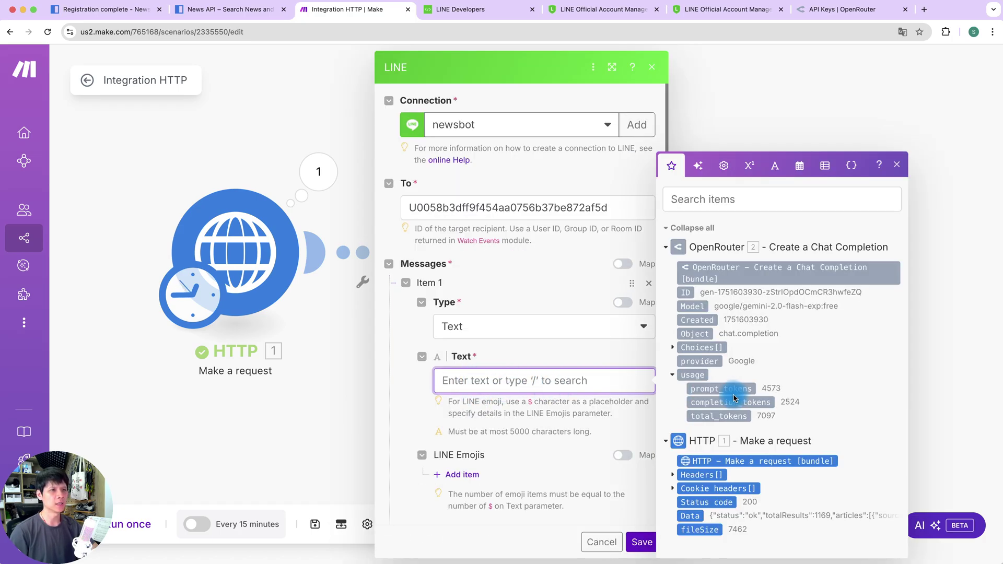
{"action": "left_click", "coordinate": [674, 348]}
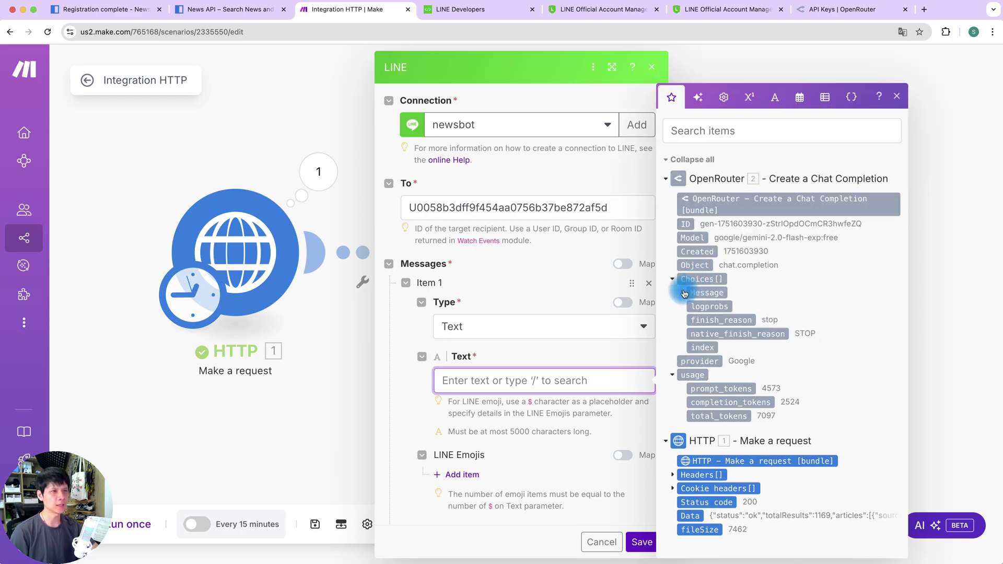
{"action": "left_click", "coordinate": [683, 294]}
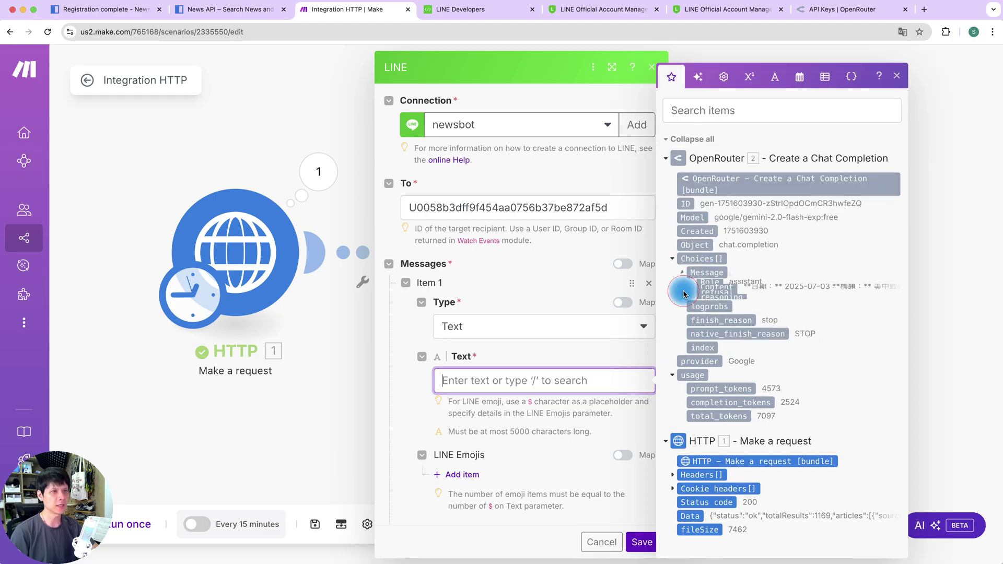
{"action": "left_click", "coordinate": [719, 288]}
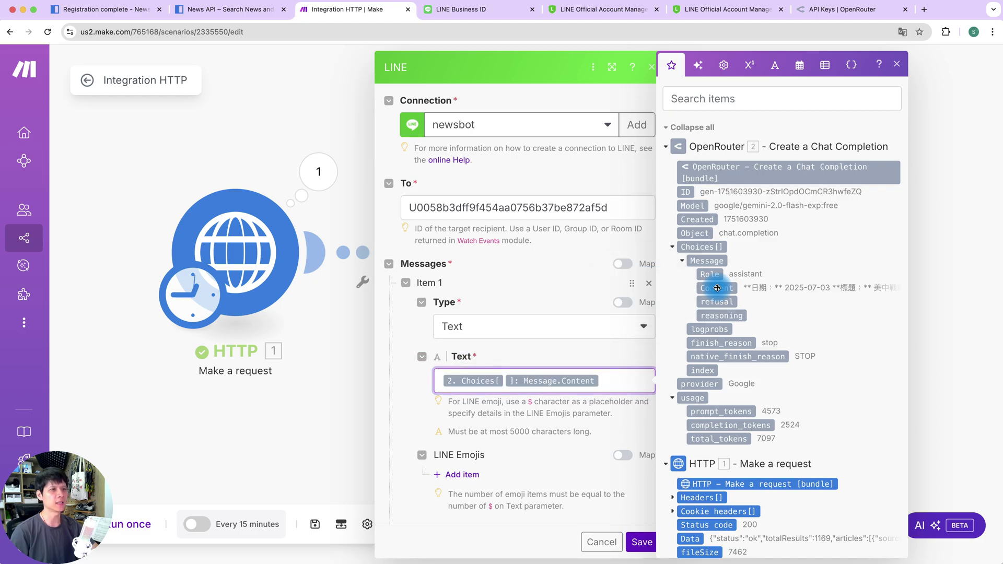
Save the LINE push message module's settings.
{"action": "left_click", "coordinate": [491, 539]}
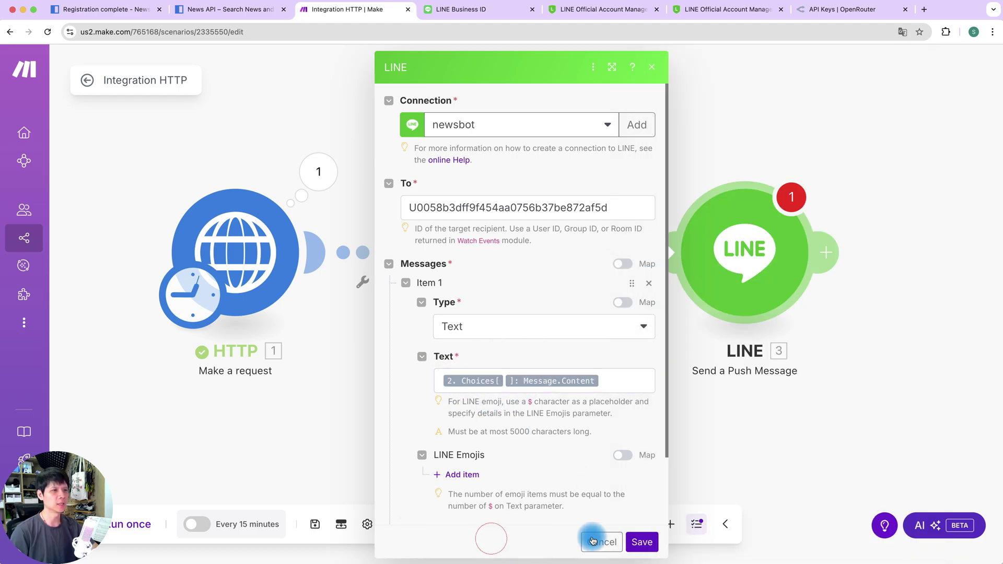
{"action": "left_click", "coordinate": [643, 543]}
{"action": "left_click", "coordinate": [337, 405]}
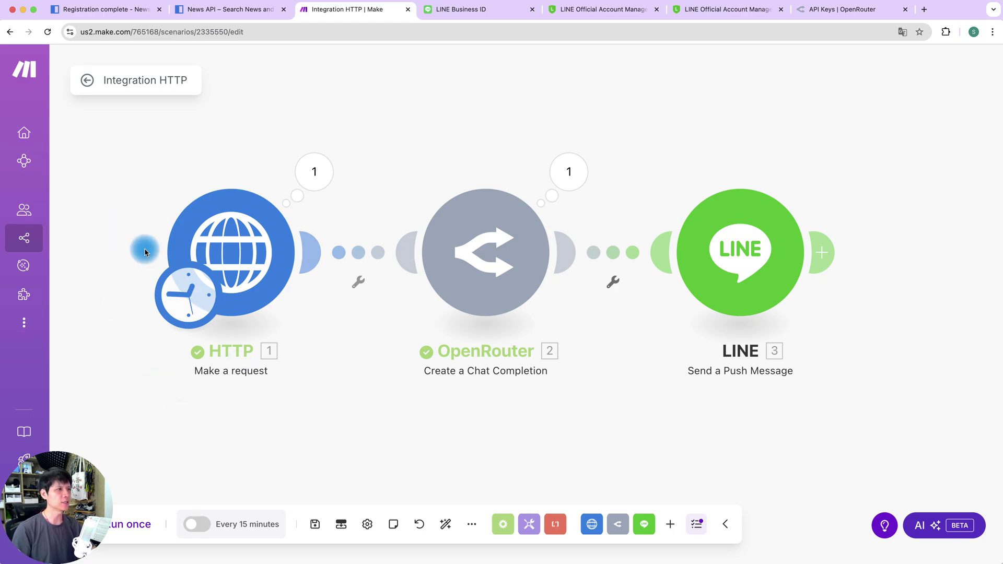
Schedule the scenario to run every day at 08:00, activate the schedule and save the scenario.
{"action": "left_click", "coordinate": [180, 302]}
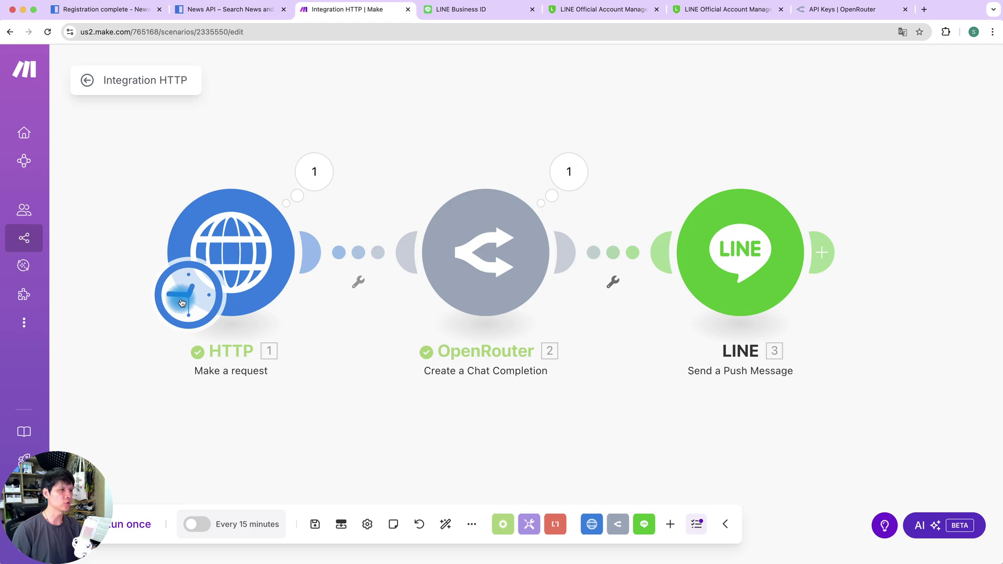
{"action": "left_click", "coordinate": [376, 216]}
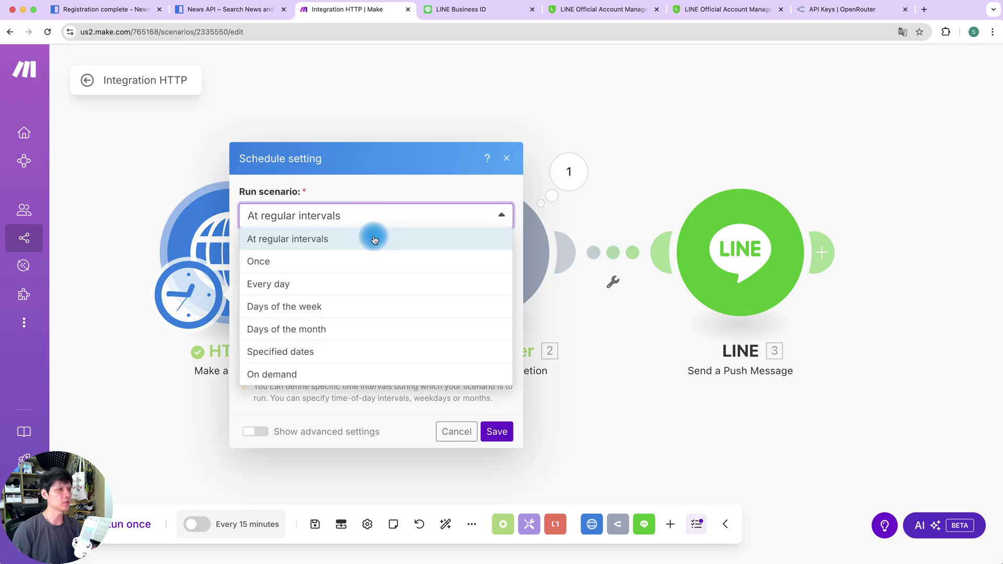
{"action": "left_click", "coordinate": [287, 285]}
{"action": "left_click", "coordinate": [251, 317]}
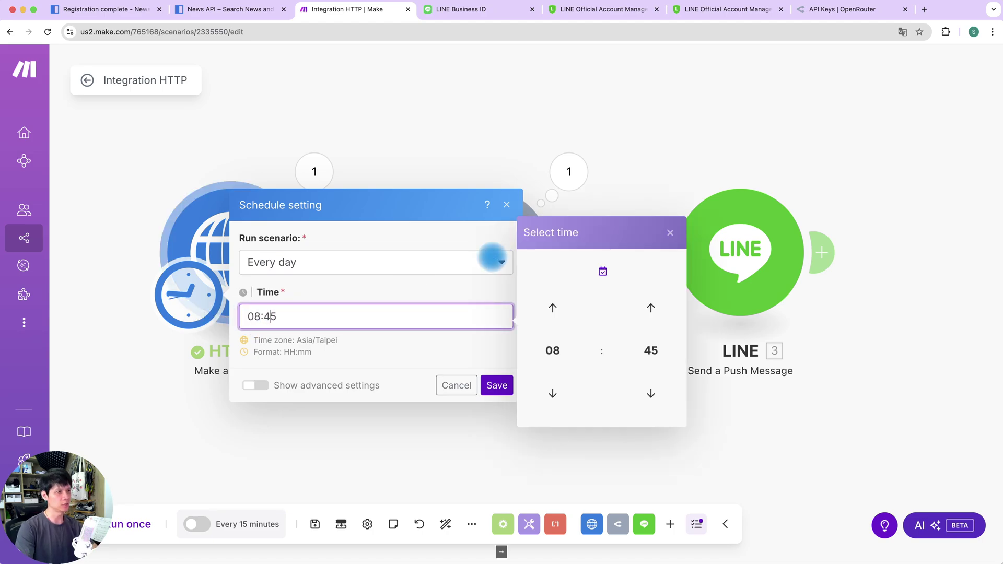
{"action": "type", "text": "08:4"}
{"action": "key", "text": "BackSpace"}
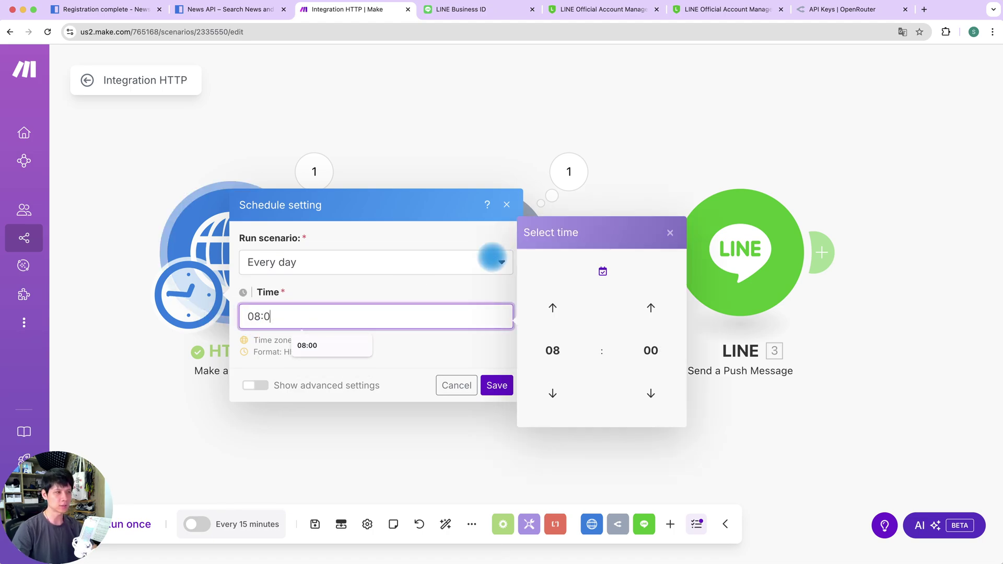
{"action": "left_click", "coordinate": [466, 360]}
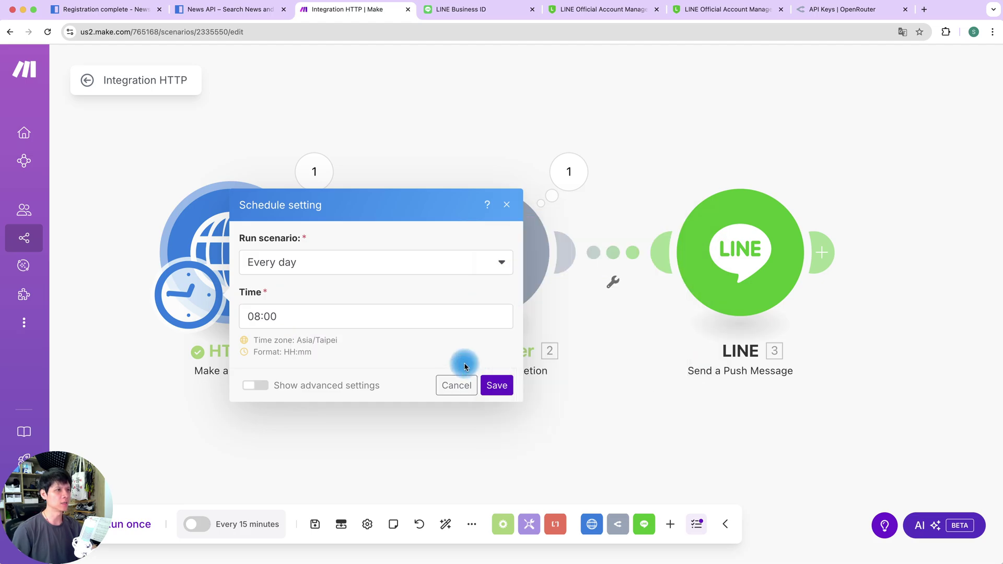
{"action": "left_click", "coordinate": [496, 384]}
{"action": "left_click", "coordinate": [471, 345]}
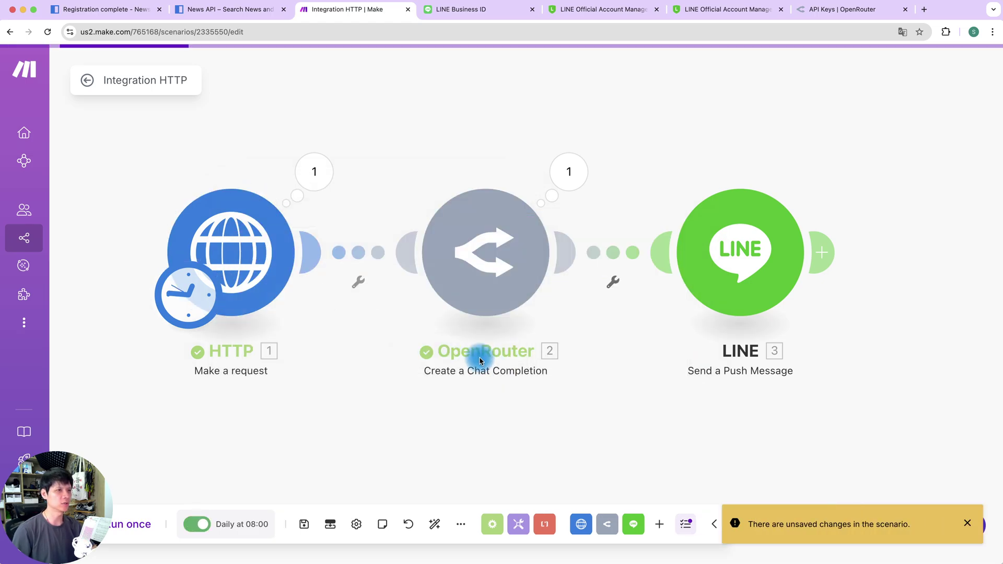
{"action": "left_click", "coordinate": [302, 526]}
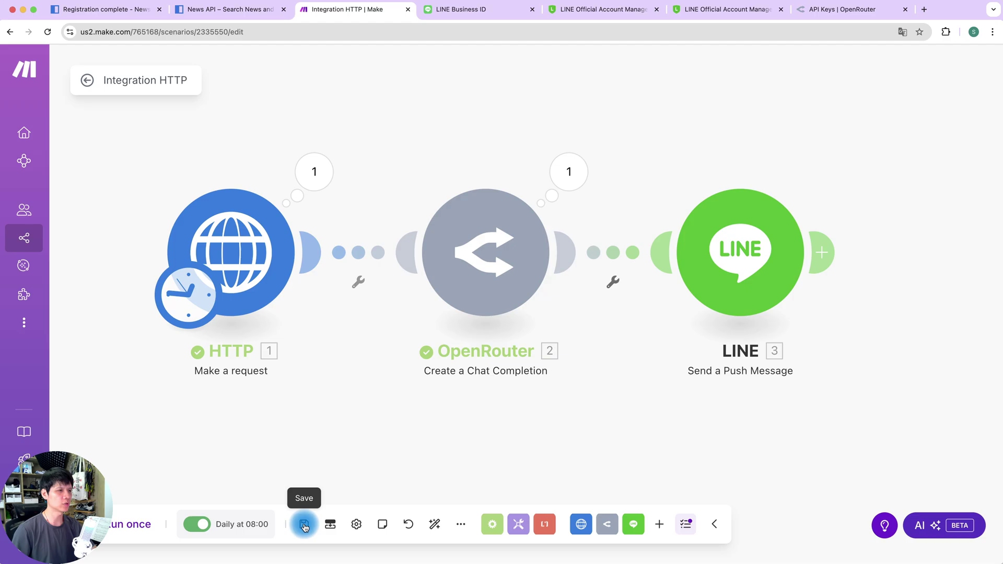
Go back to the scenario's overview, reopen the scenario for editing and run it once.
{"action": "left_click", "coordinate": [88, 82]}
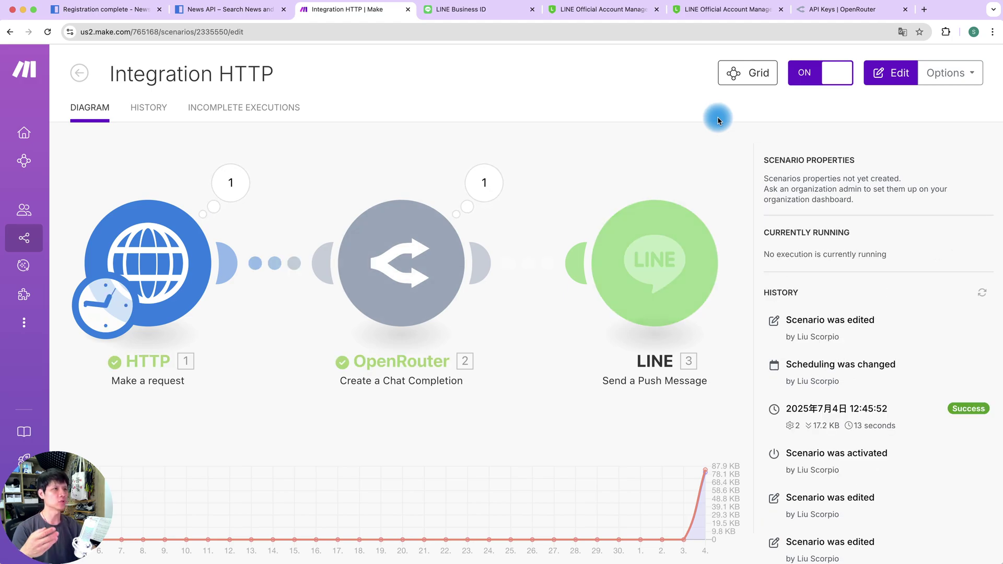
{"action": "left_click", "coordinate": [694, 261]}
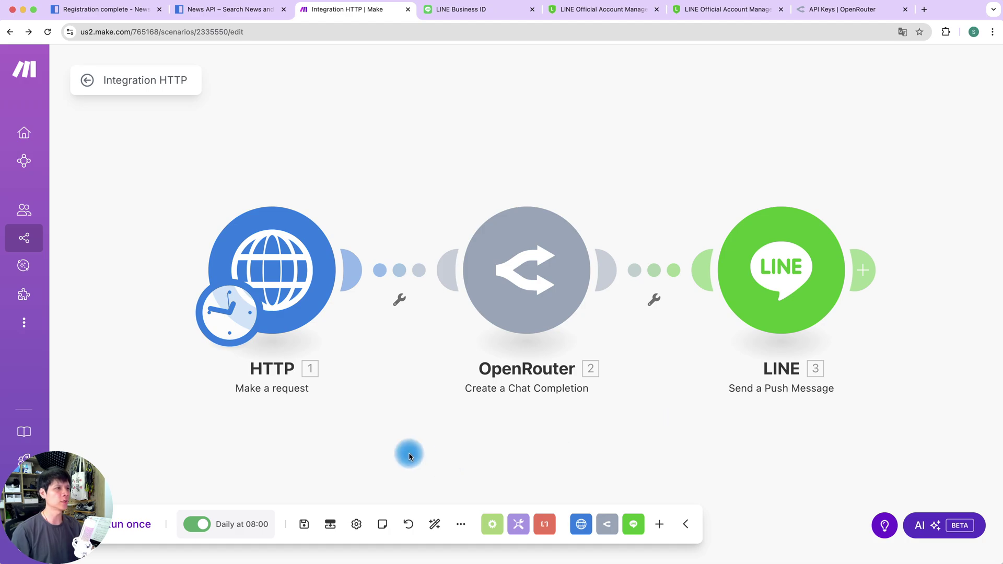
{"action": "left_click", "coordinate": [137, 528]}
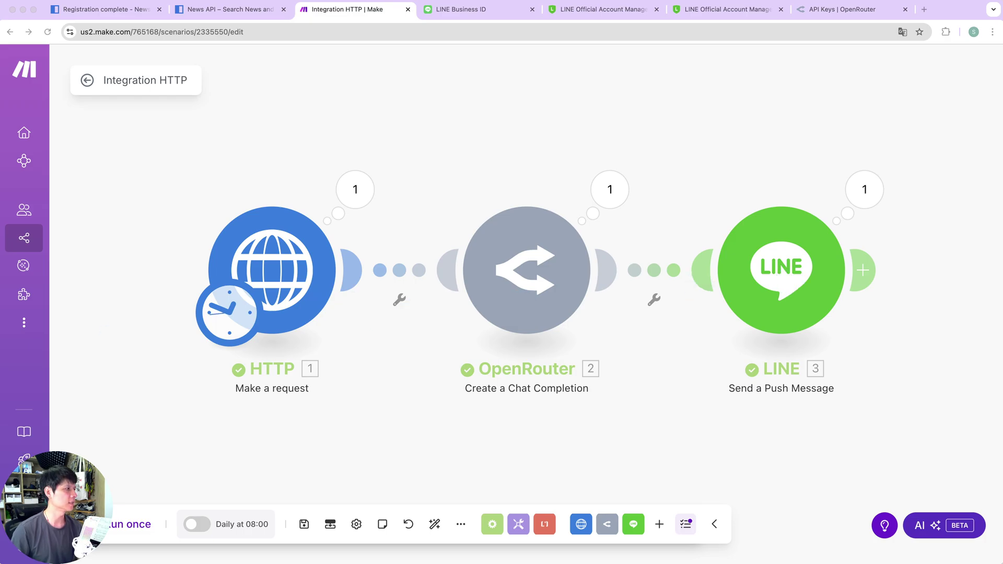
Switch to the LINE app and read through the pushed 台積電 news summary in the news bot chat.
{"action": "key", "text": "super+Tab"}
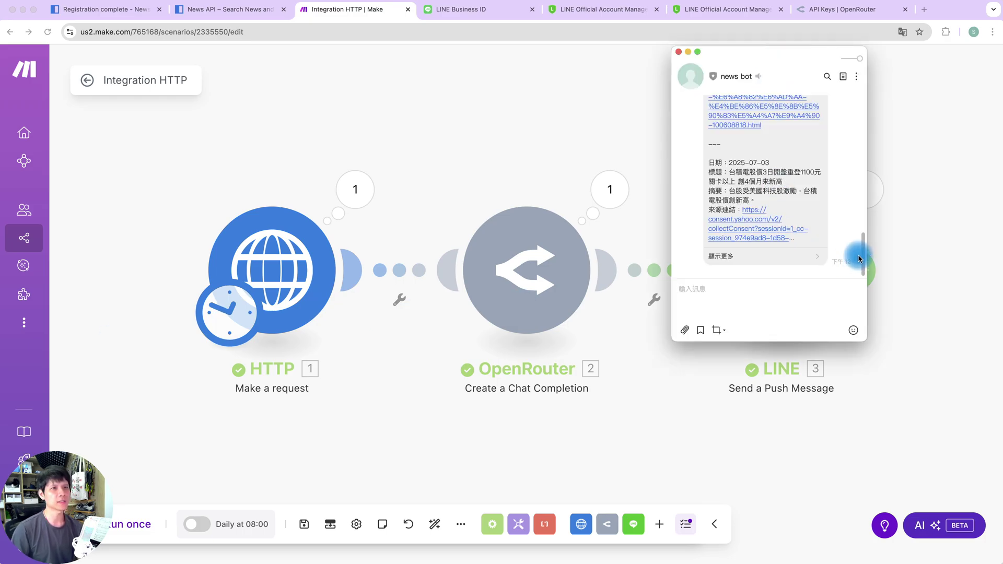
{"action": "scroll", "coordinate": [805, 214], "scroll_direction": "up", "scroll_amount": 1}
{"action": "scroll", "coordinate": [806, 213], "scroll_direction": "down", "scroll_amount": 10}
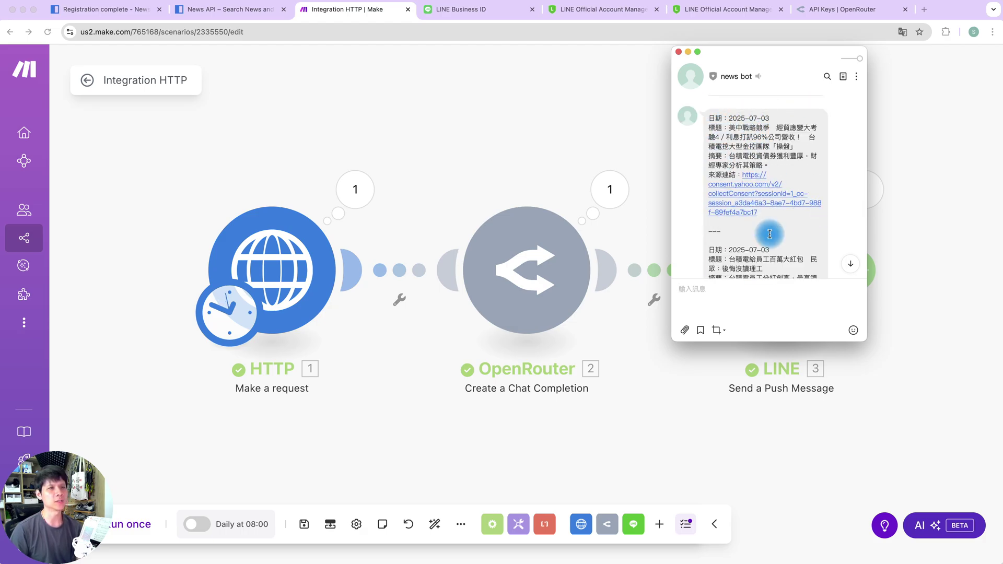
{"action": "scroll", "coordinate": [770, 234], "scroll_direction": "down", "scroll_amount": 12}
{"action": "scroll", "coordinate": [770, 235], "scroll_direction": "down", "scroll_amount": 8}
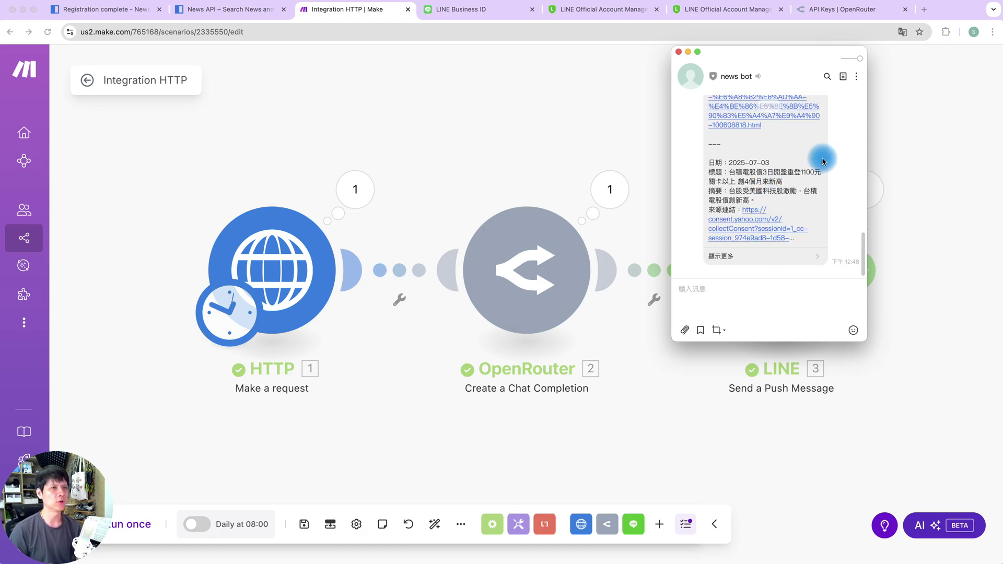